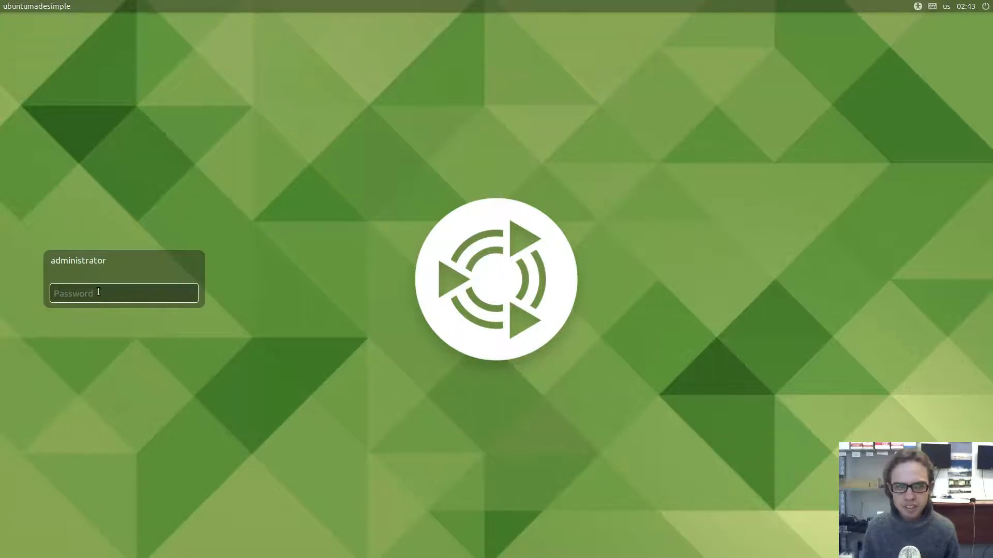
Enter the administrator account's password and log in to Ubuntu MATE
text(ubuntu)
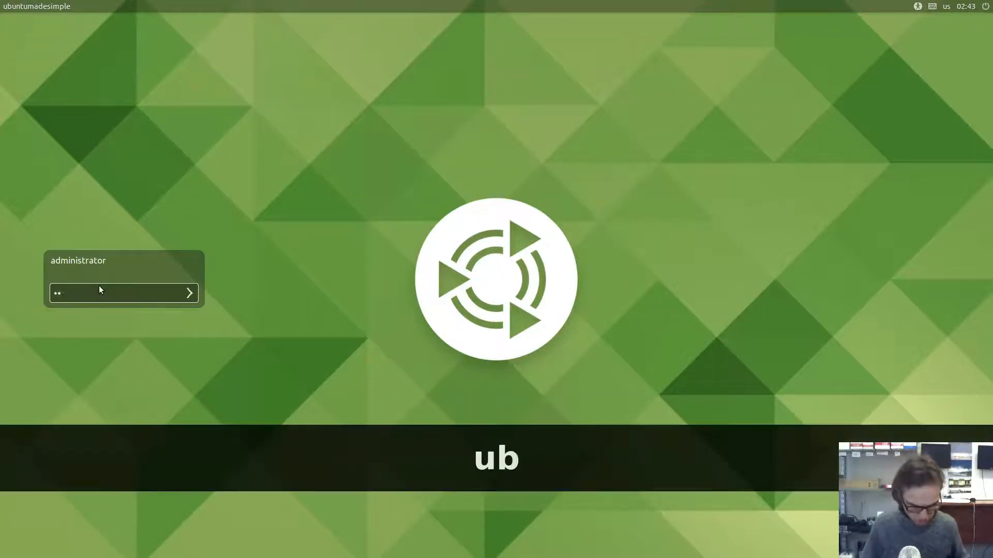
key(Return)
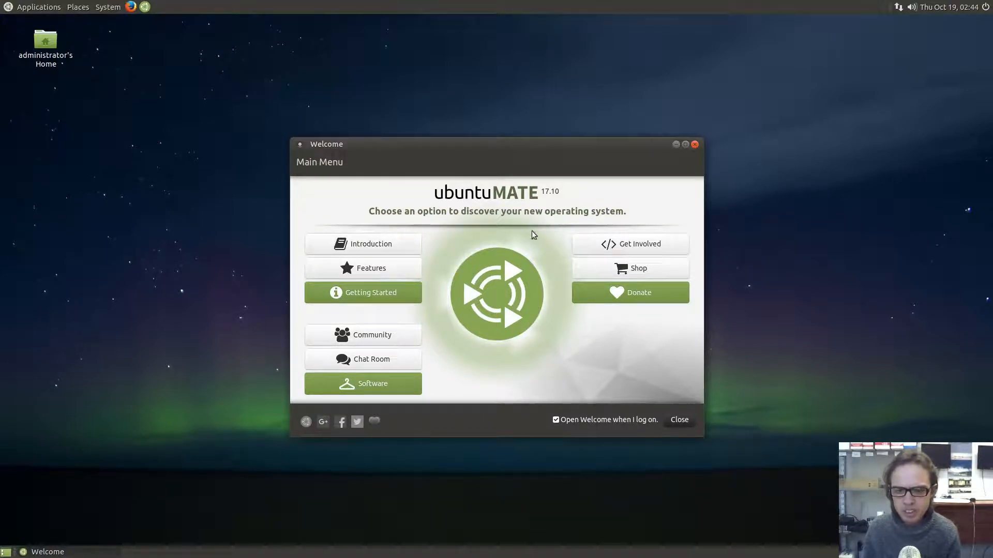
View the Software Boutique page in Ubuntu MATE Welcome, then close the Welcome window
click(367, 388)
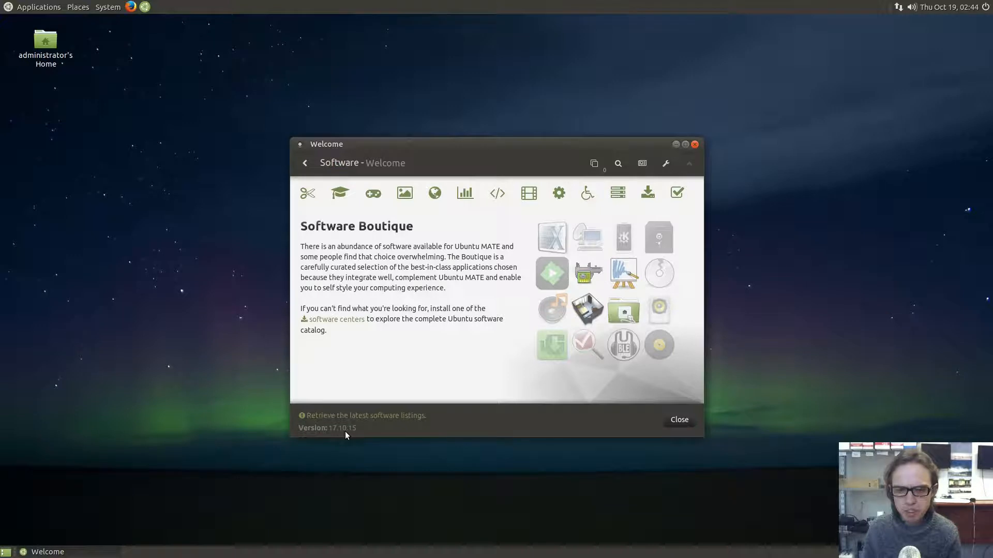
click(695, 145)
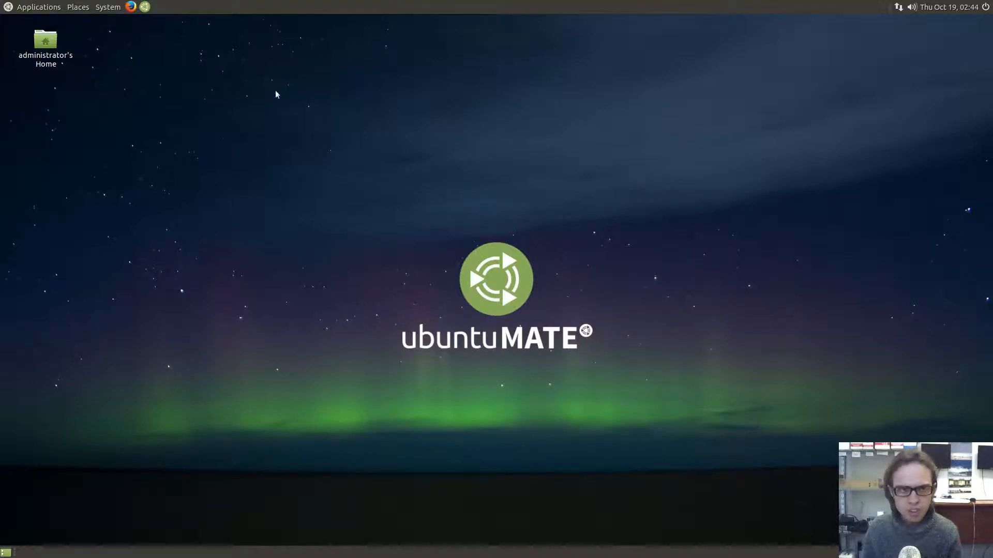
Launch MATE Tweak from System > Preferences > Look and Feel
click(102, 10)
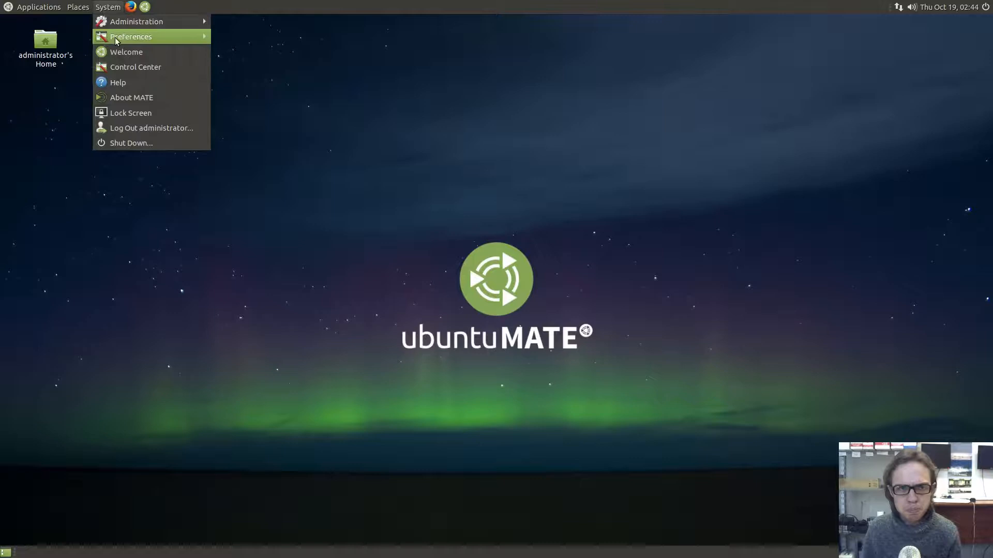
mouse_move(155, 37)
mouse_move(246, 44)
mouse_move(255, 69)
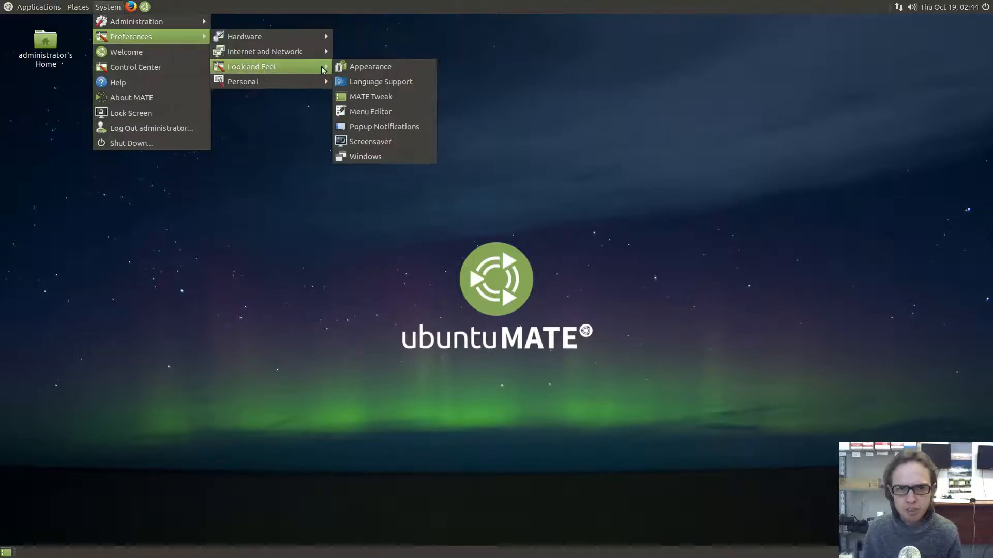
click(358, 99)
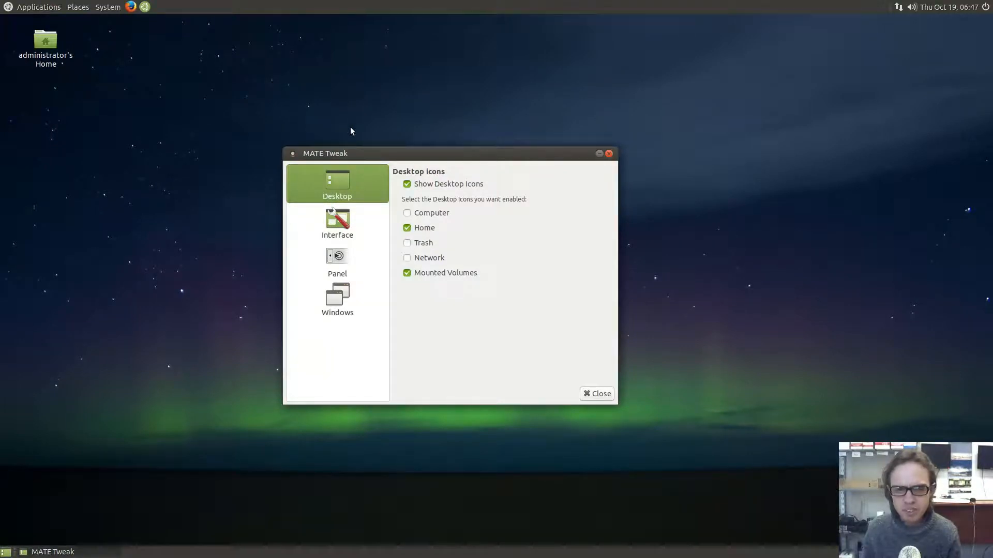
On the Panel page, start and cancel saving the current layout, then open the layout list
click(328, 265)
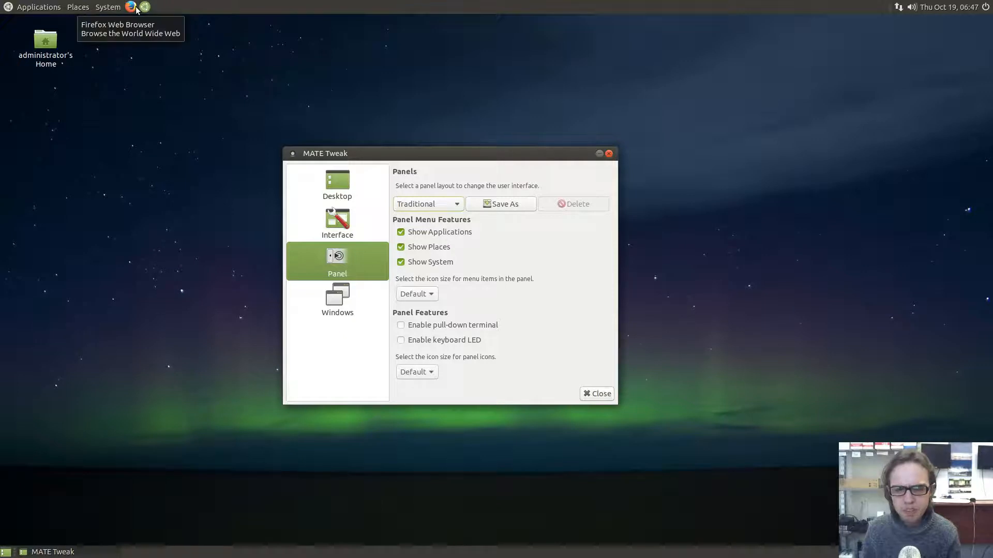
click(501, 208)
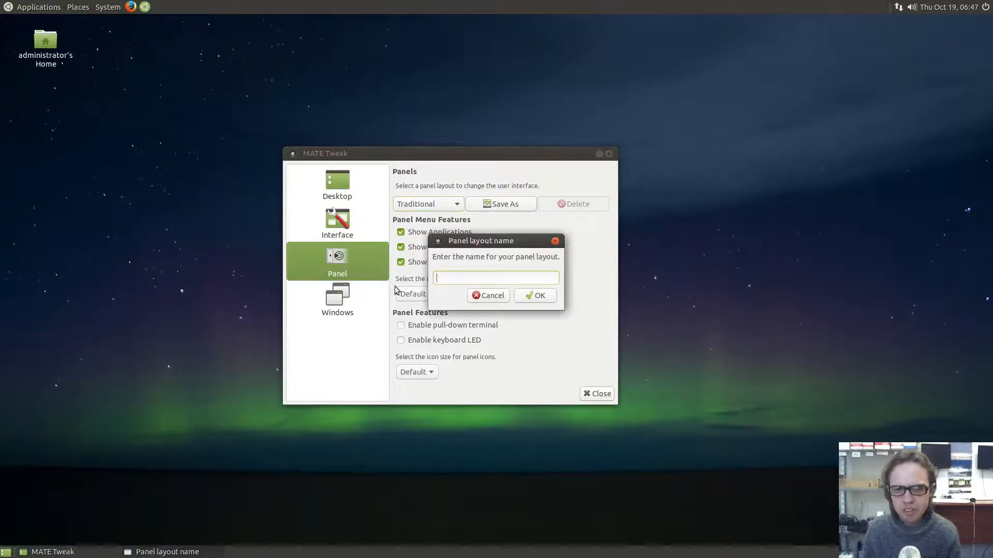
click(555, 241)
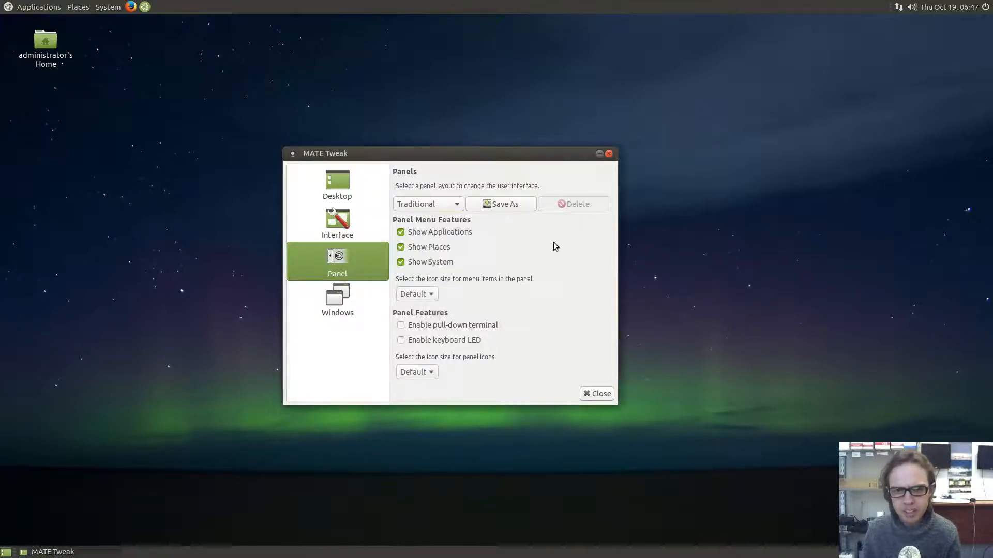
click(410, 203)
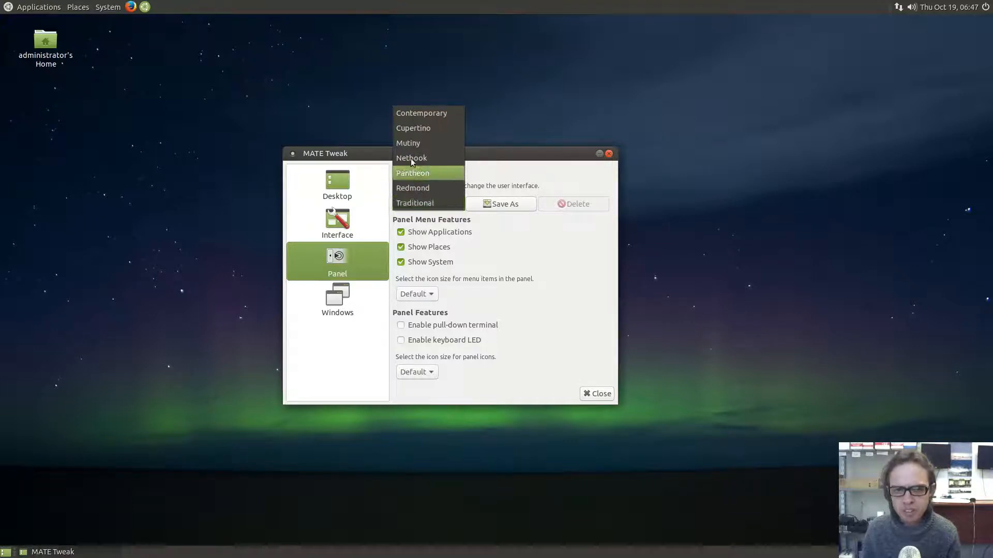
Apply the Contemporary panel layout, then switch to Cupertino and confirm it
click(420, 113)
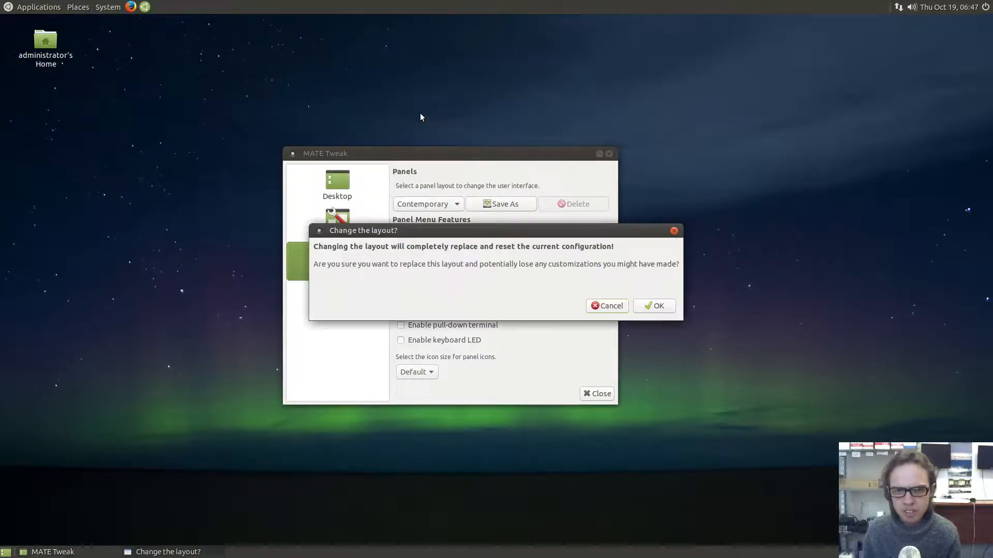
click(641, 306)
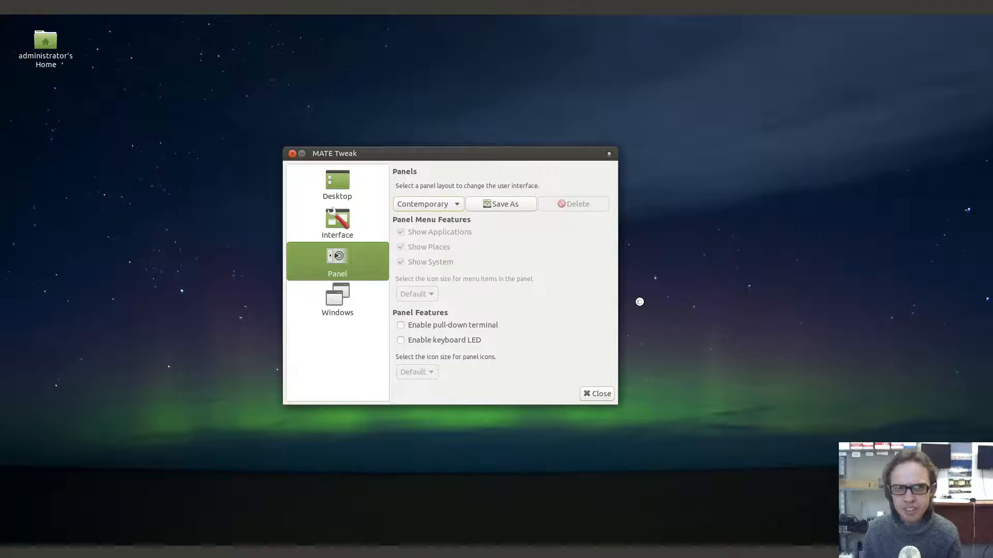
click(418, 202)
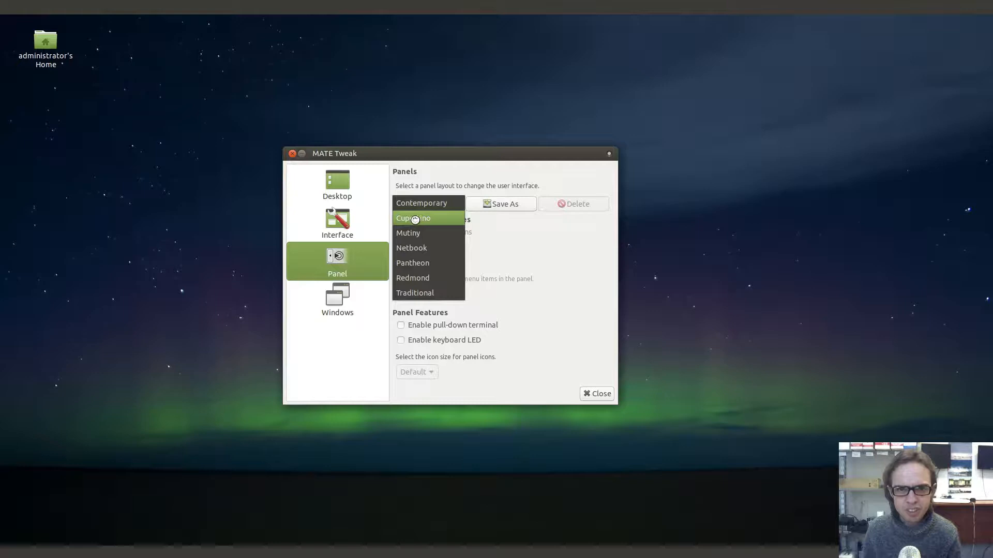
click(416, 220)
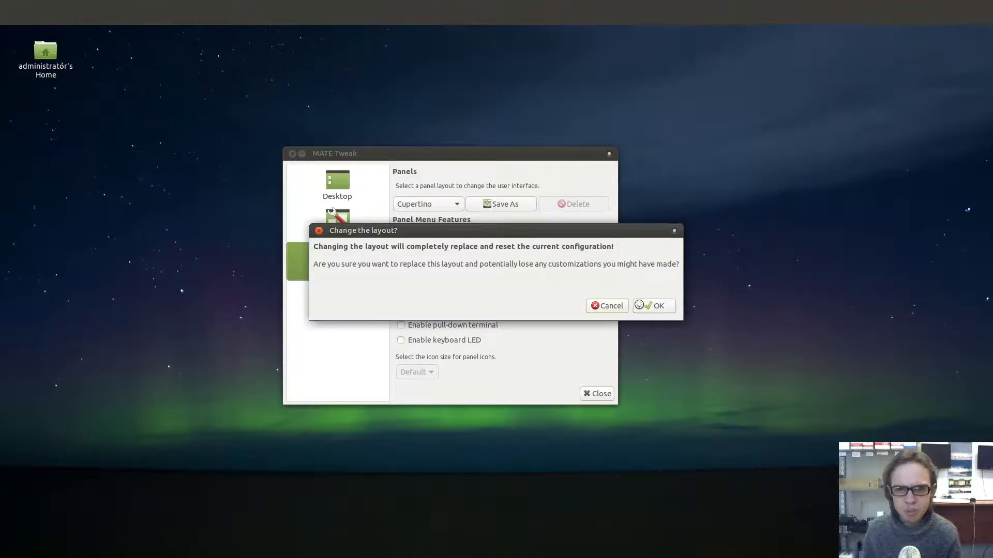
click(637, 305)
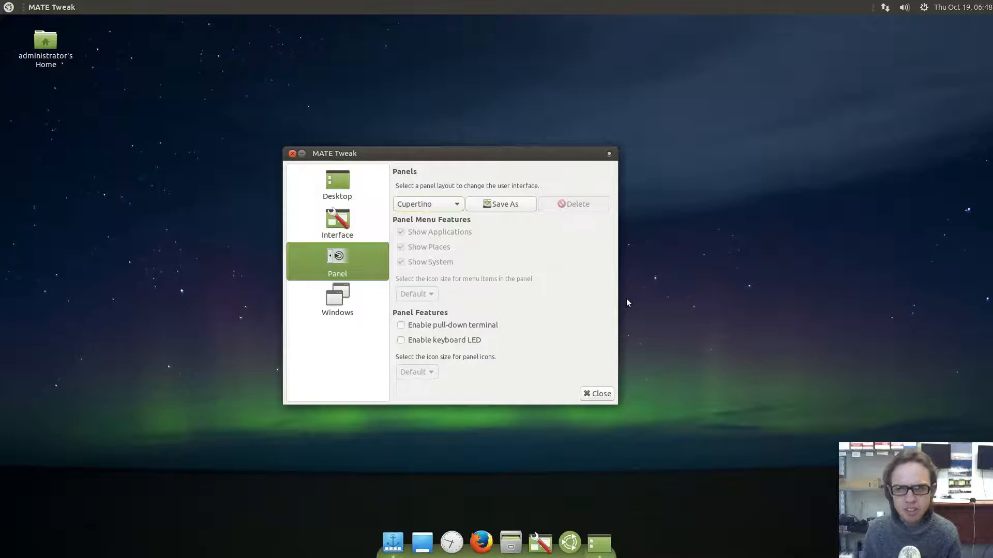
click(9, 8)
click(9, 8)
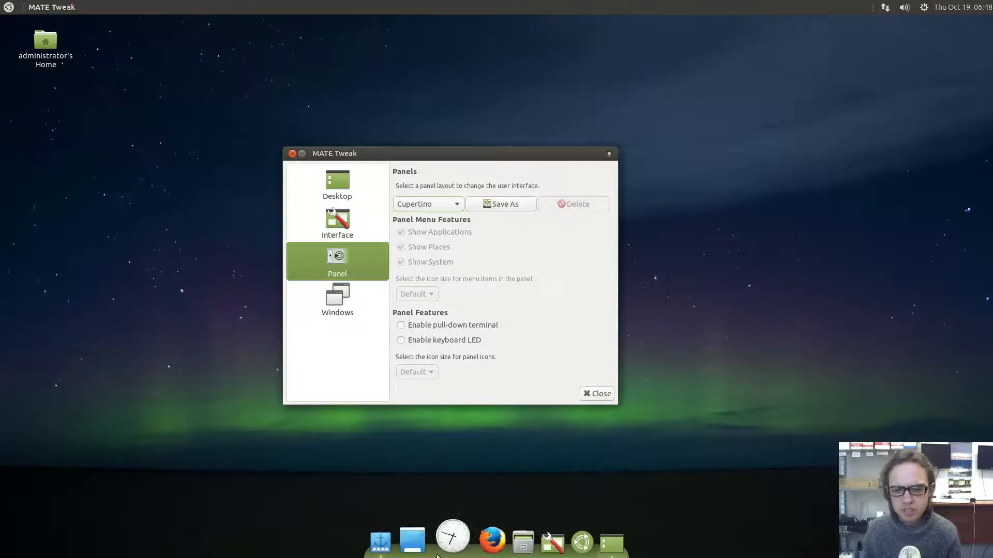
right_click(393, 545)
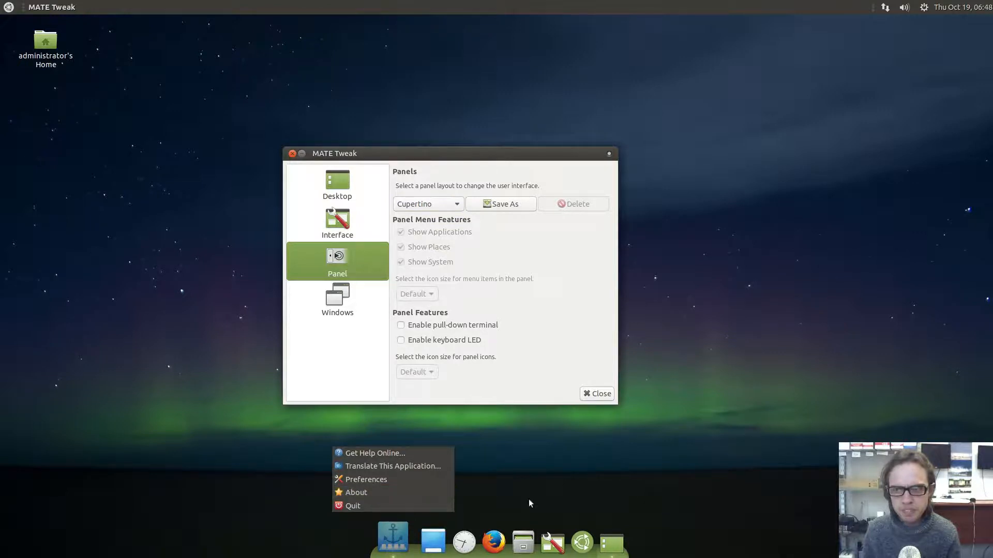
click(761, 463)
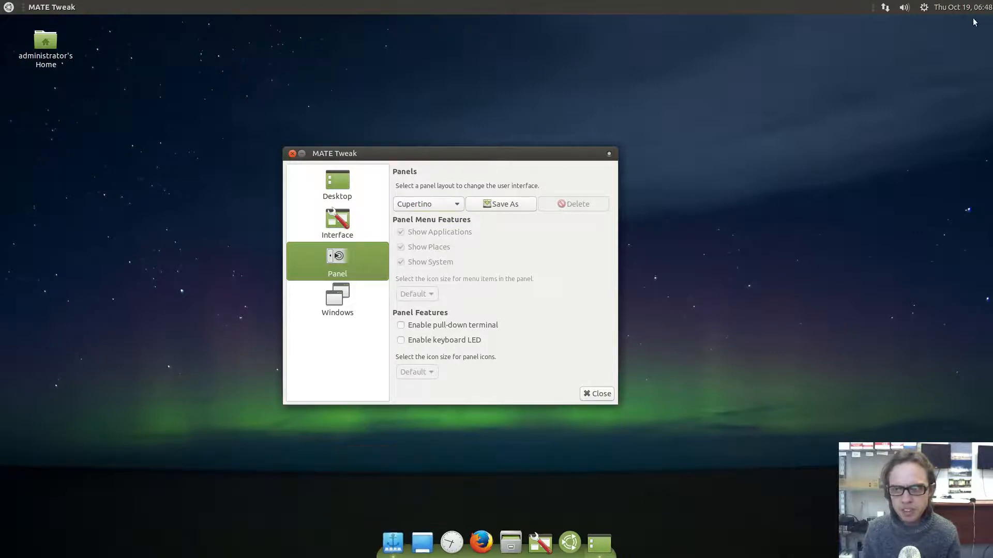
click(925, 7)
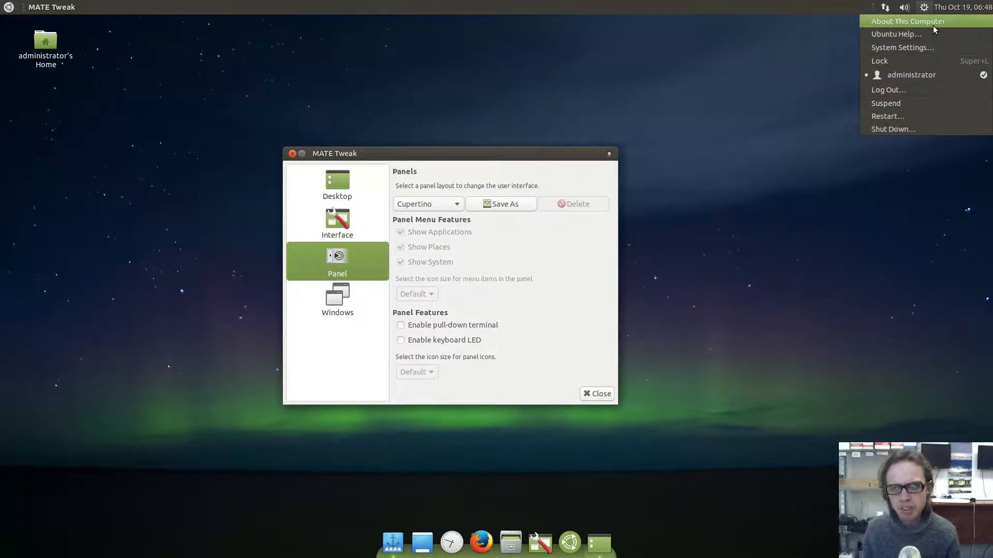
click(739, 49)
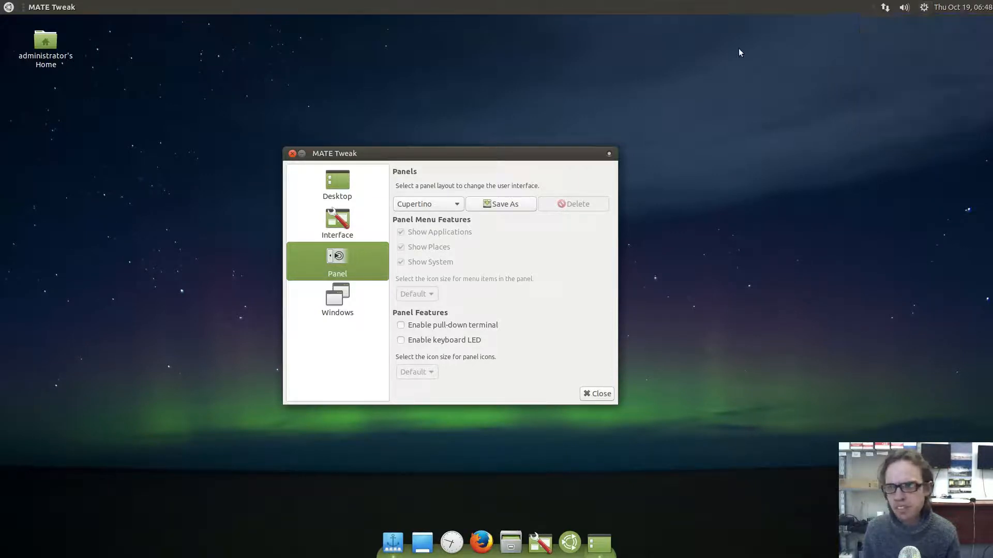
click(408, 203)
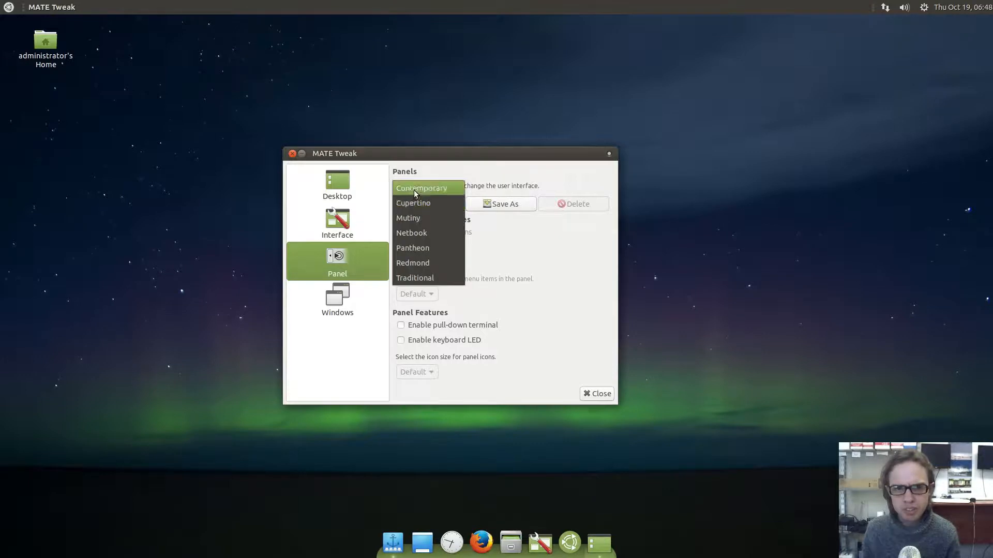
click(414, 190)
click(650, 306)
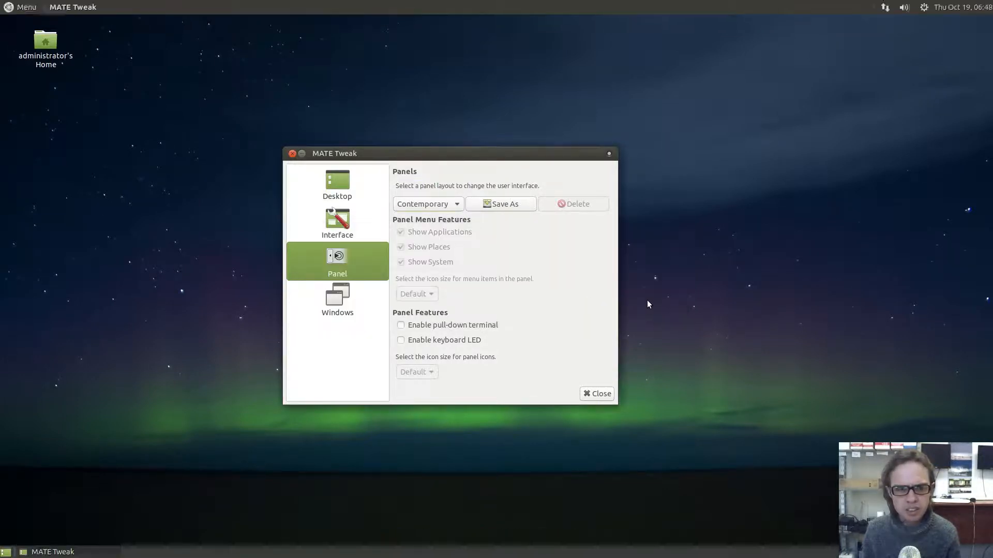
click(8, 9)
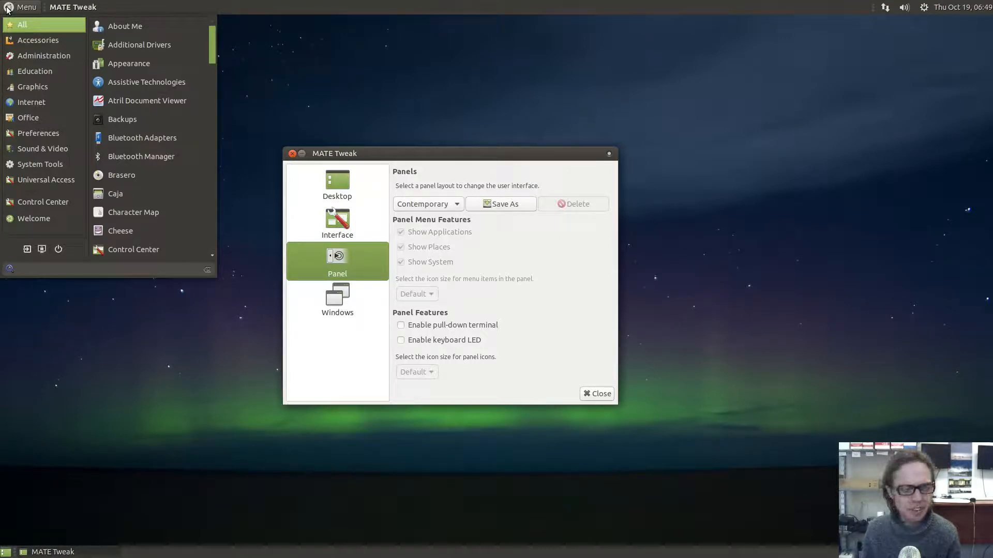
click(10, 9)
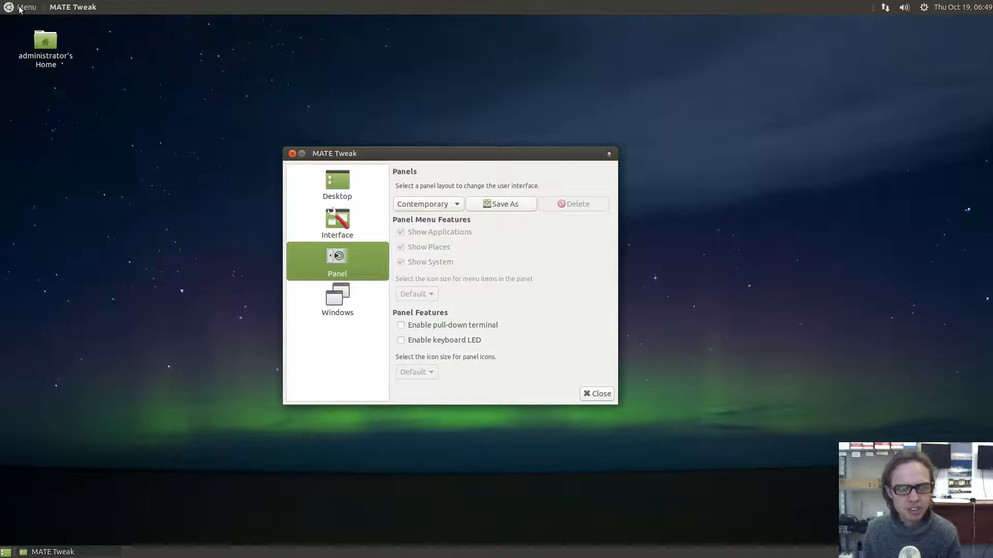
click(85, 8)
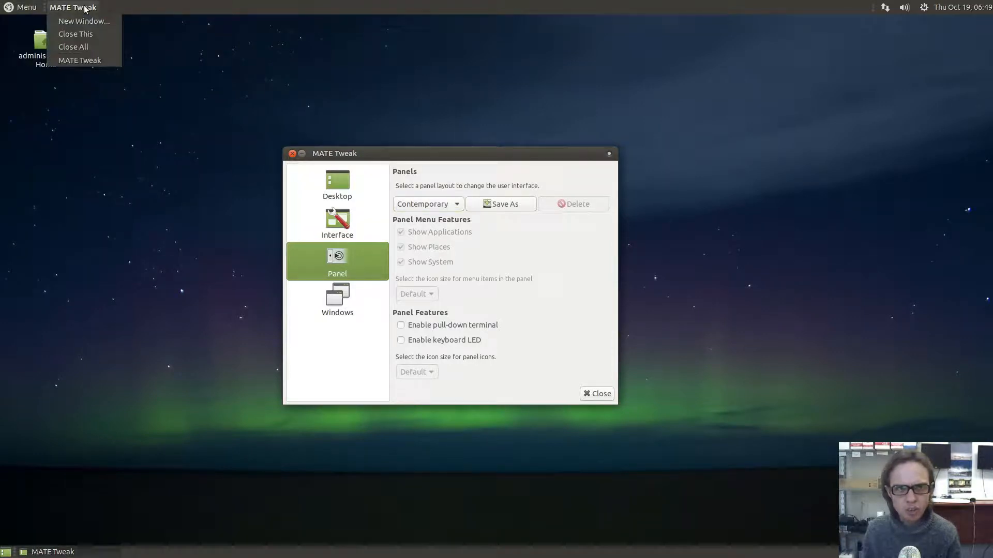
click(86, 9)
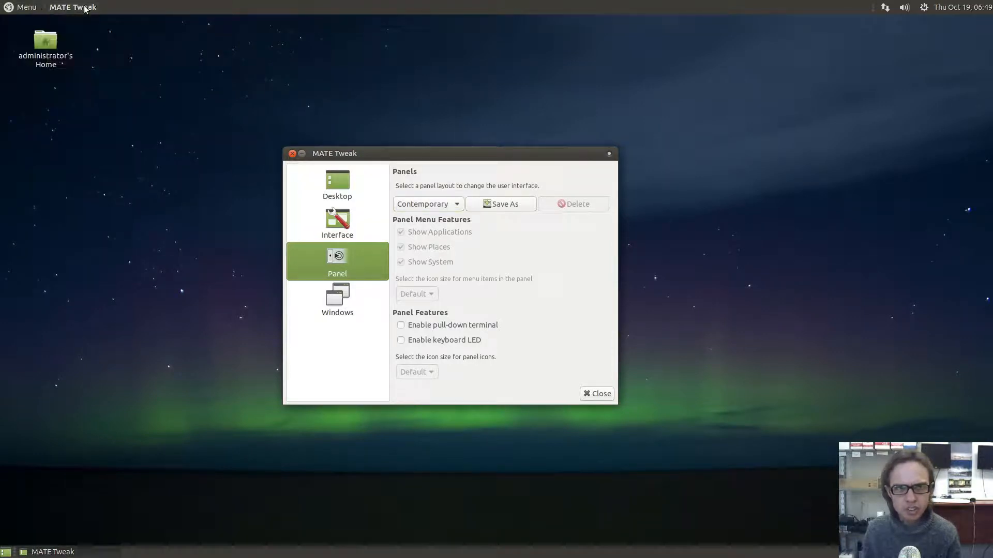
click(950, 12)
click(950, 12)
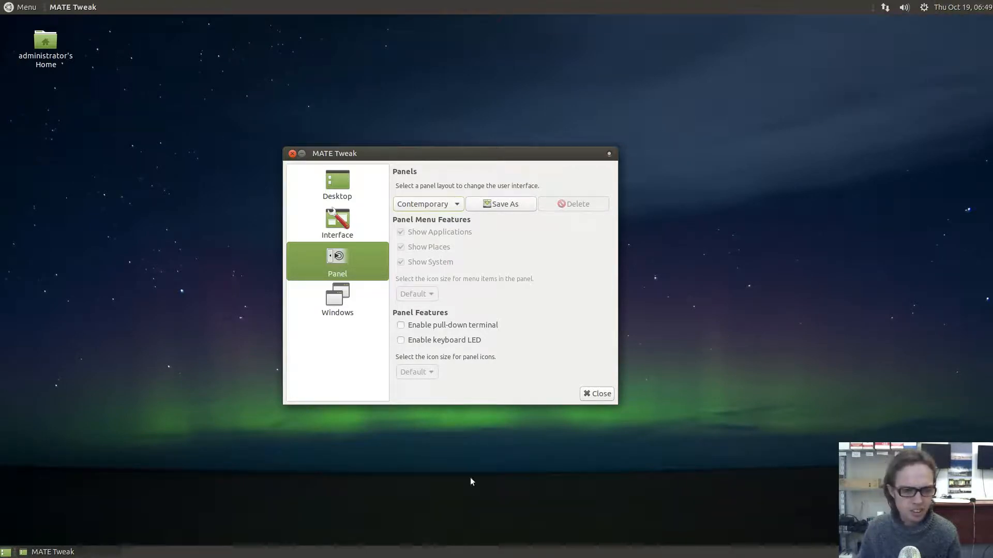
Switch the panel layout to Mutiny and confirm the replacement
click(445, 202)
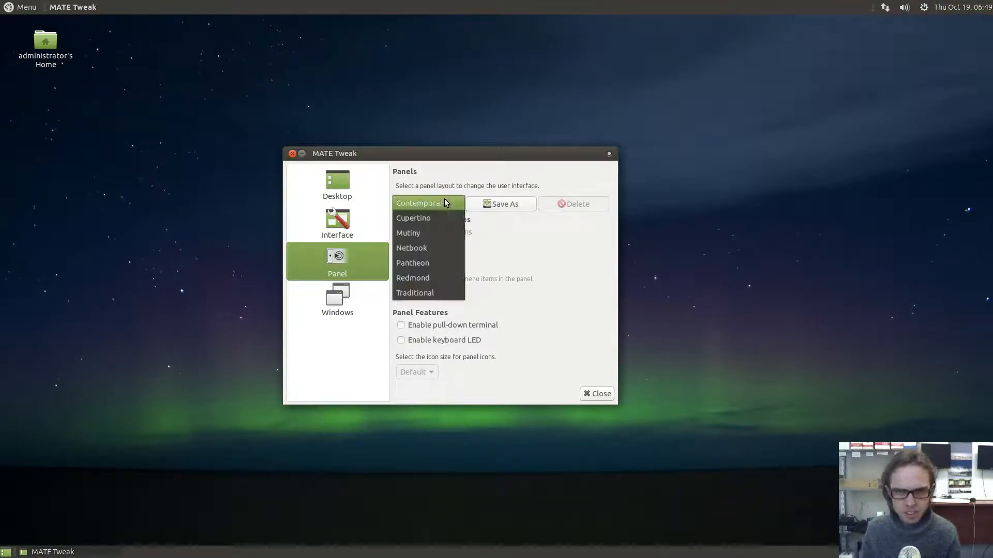
click(435, 234)
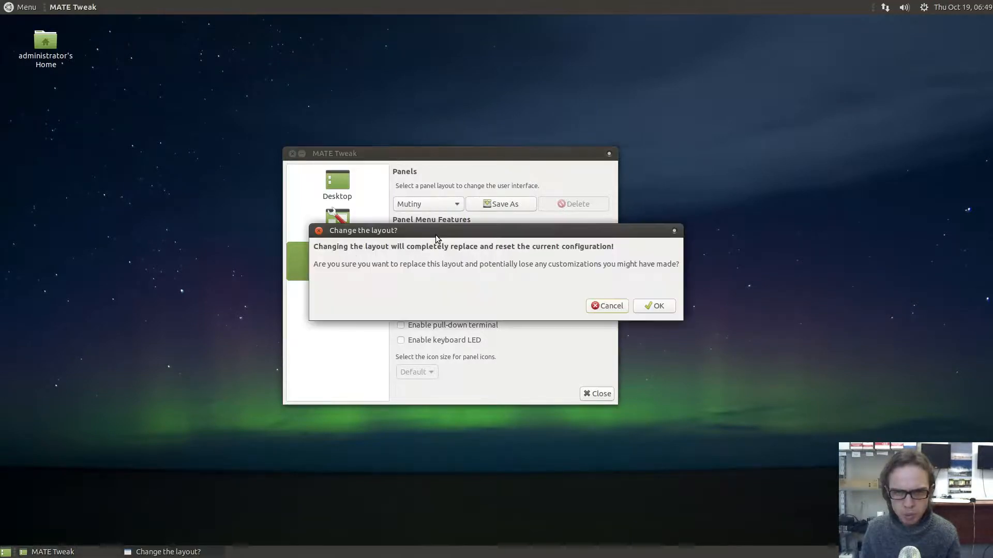
click(654, 306)
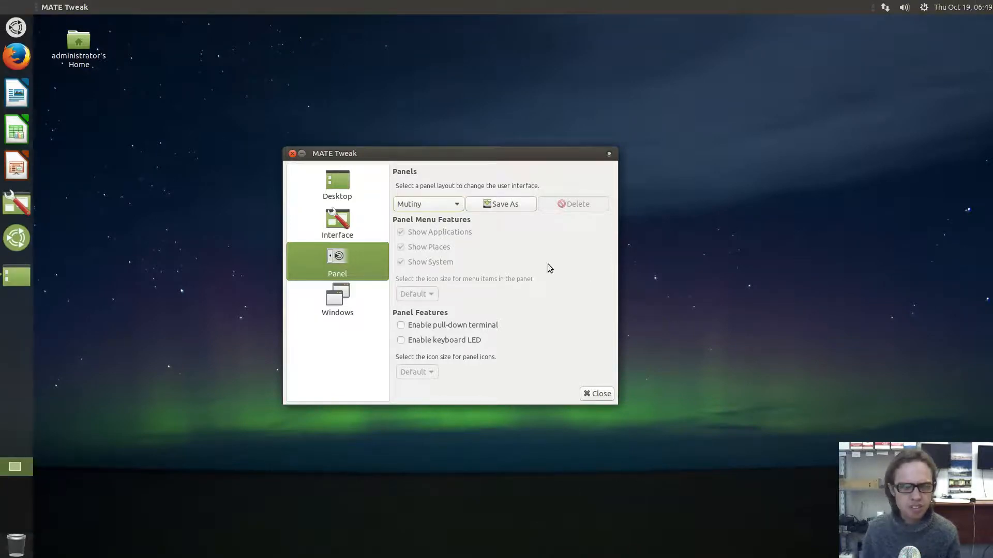
Shrink the left dock from 64 to 54 pixels in its Properties
right_click(25, 309)
click(57, 329)
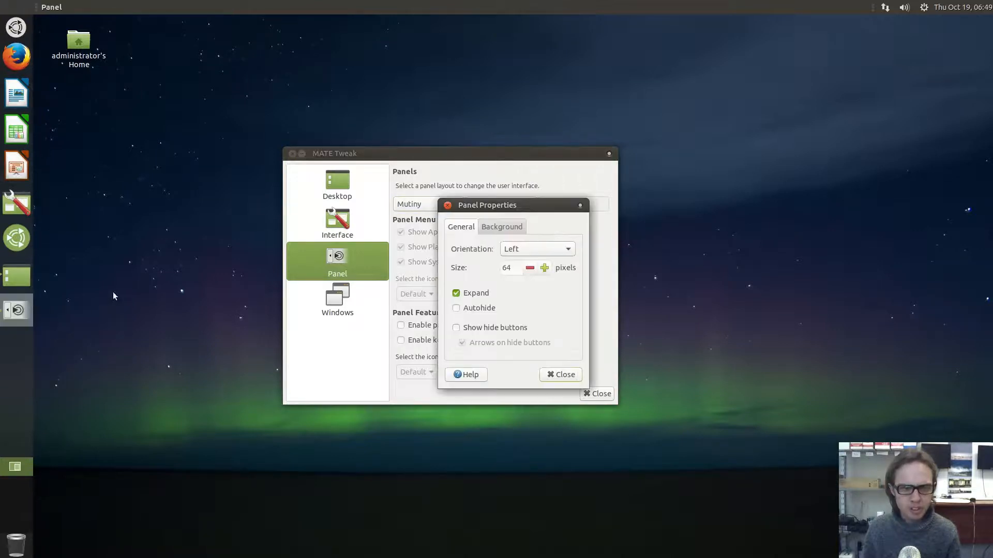
drag(530, 267, 531, 267)
click(534, 269)
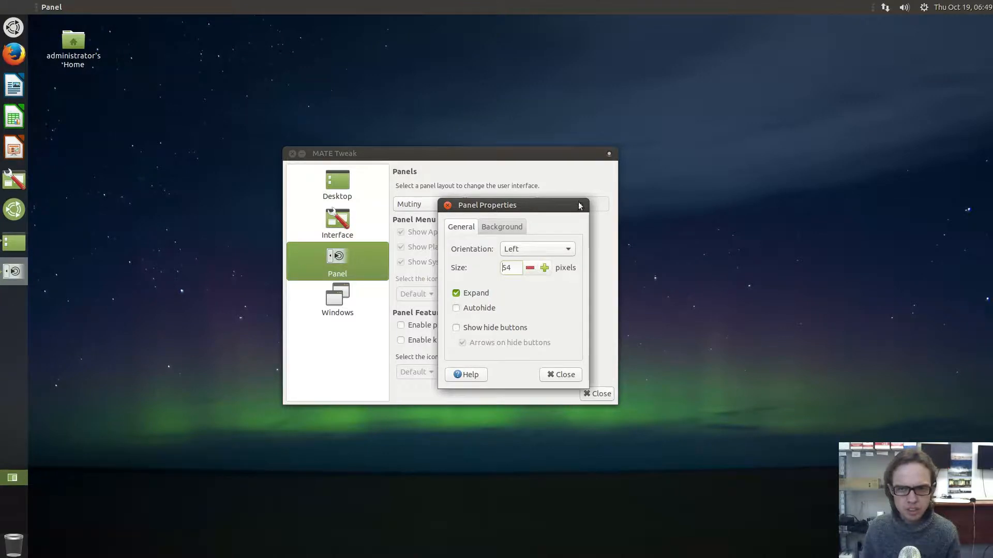
click(448, 205)
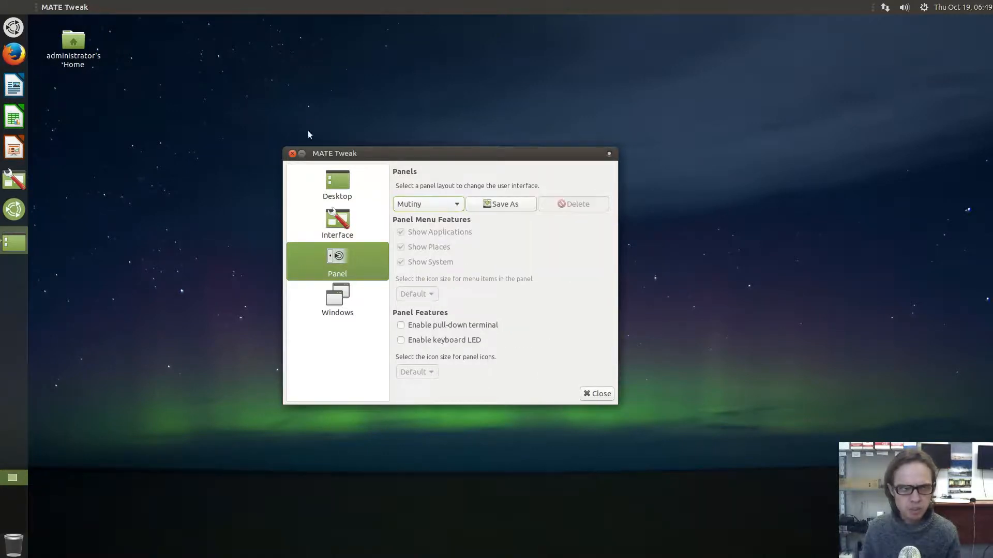
Drag Simple Scan from the applications menu onto the left dock
click(12, 28)
mouse_move(67, 87)
drag(135, 89, 13, 136)
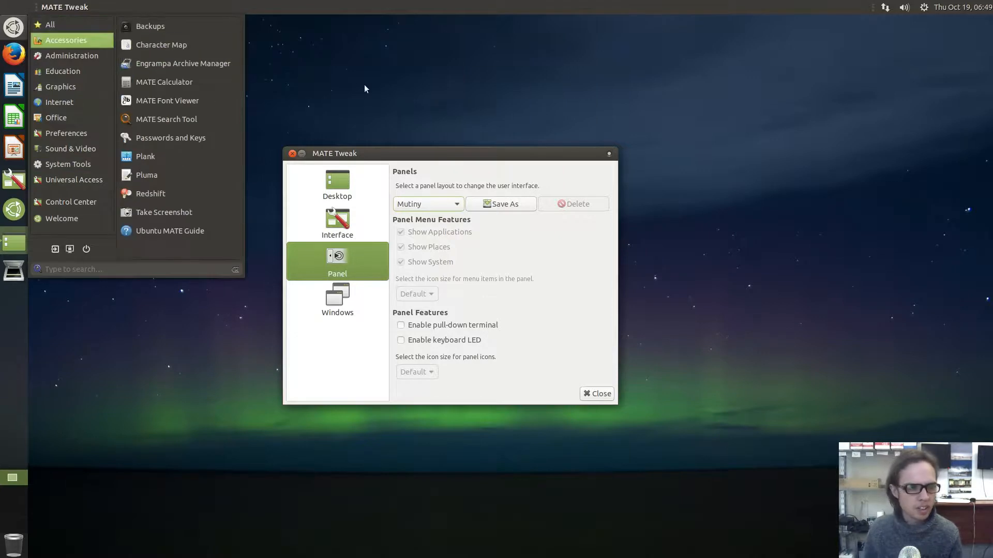
Open and close the applications menu using the Super key
click(23, 28)
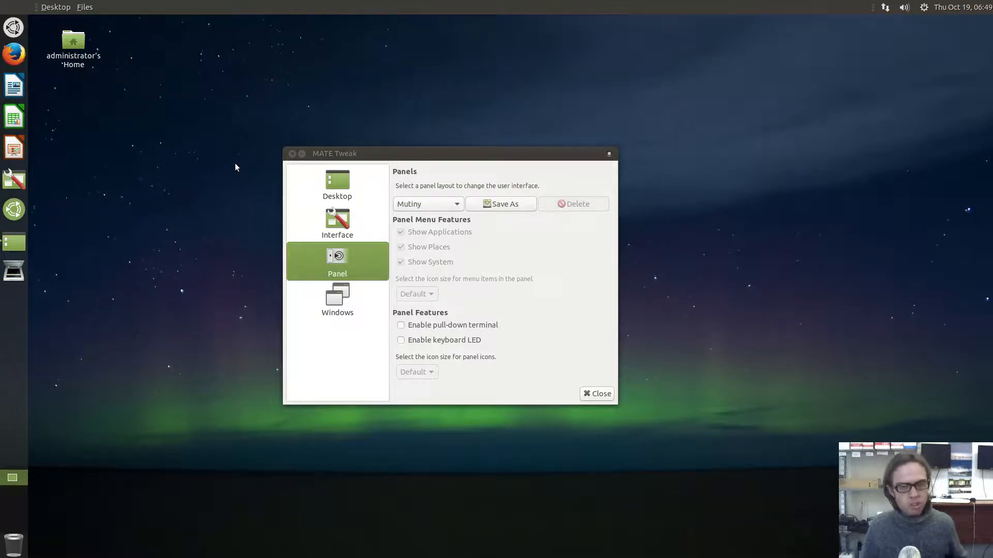
key(super)
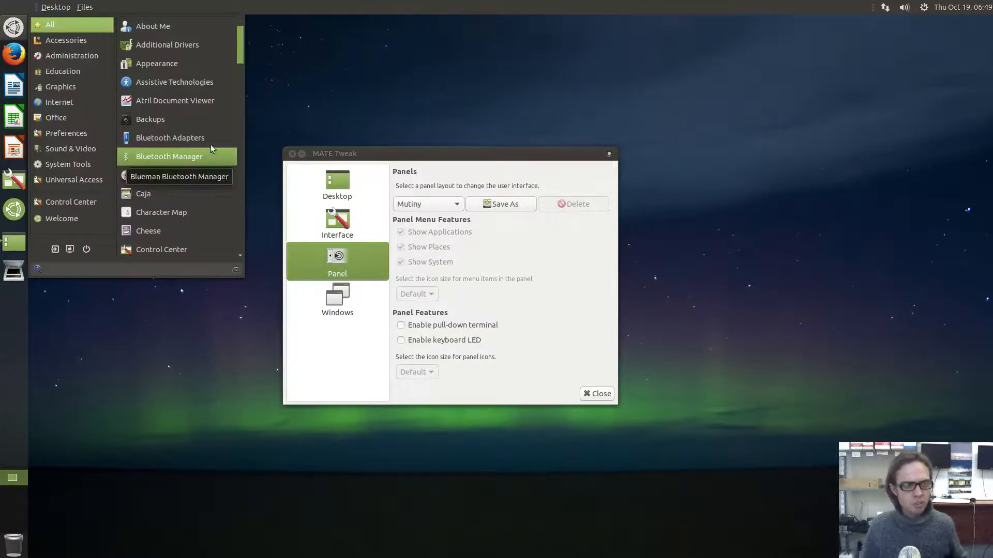
click(324, 90)
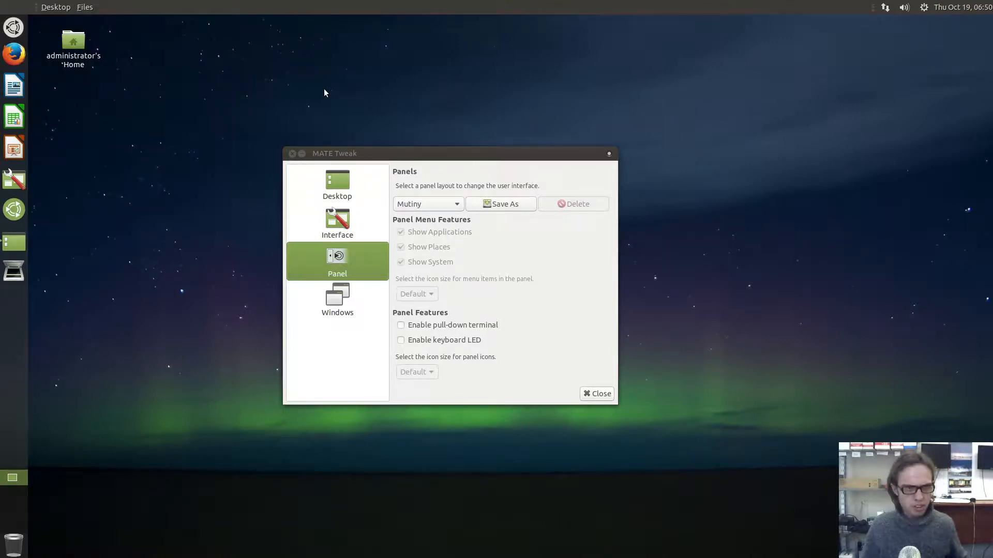
Use Super+1, Super+7 and Super+6 to bring up Firefox, MATE Tweak and Welcome
key(super+1)
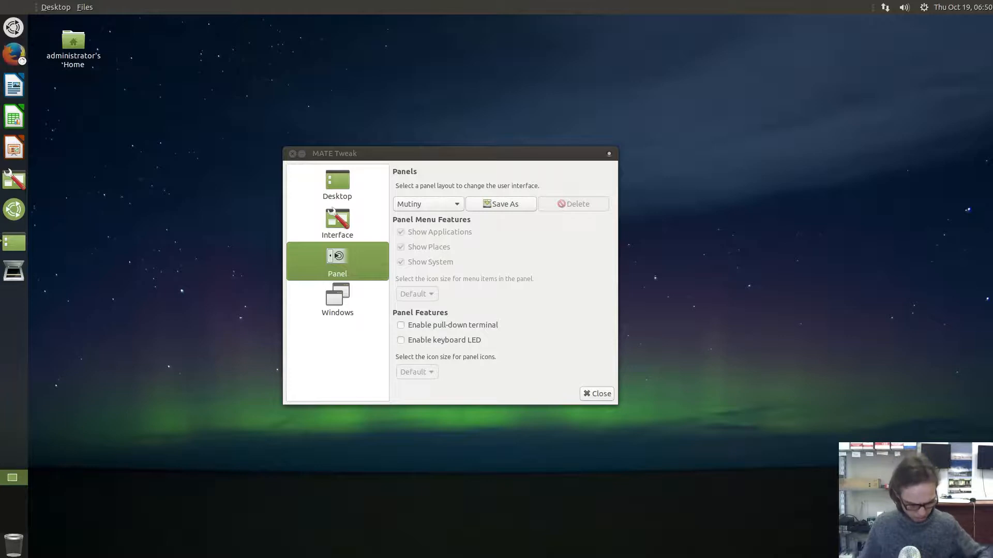
key(super+7)
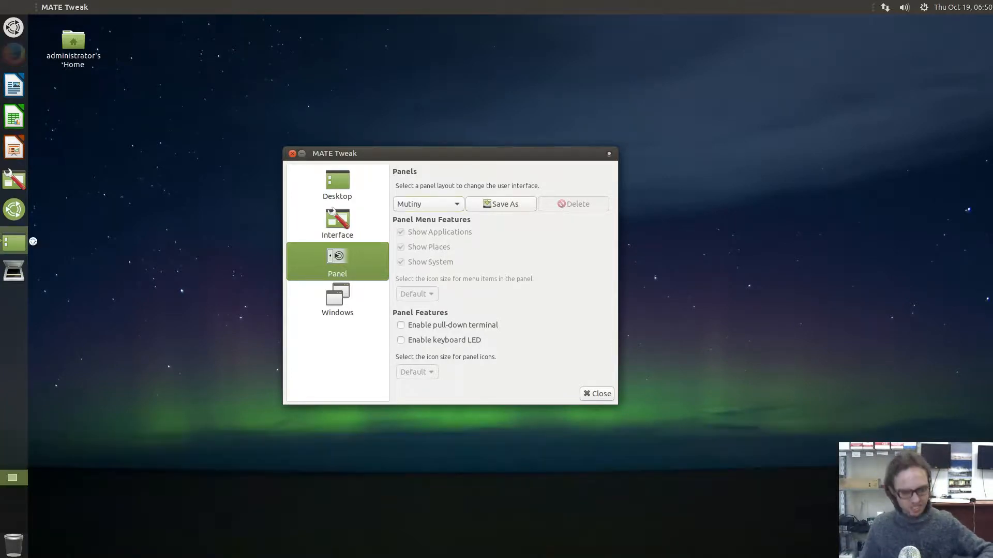
key(super+6)
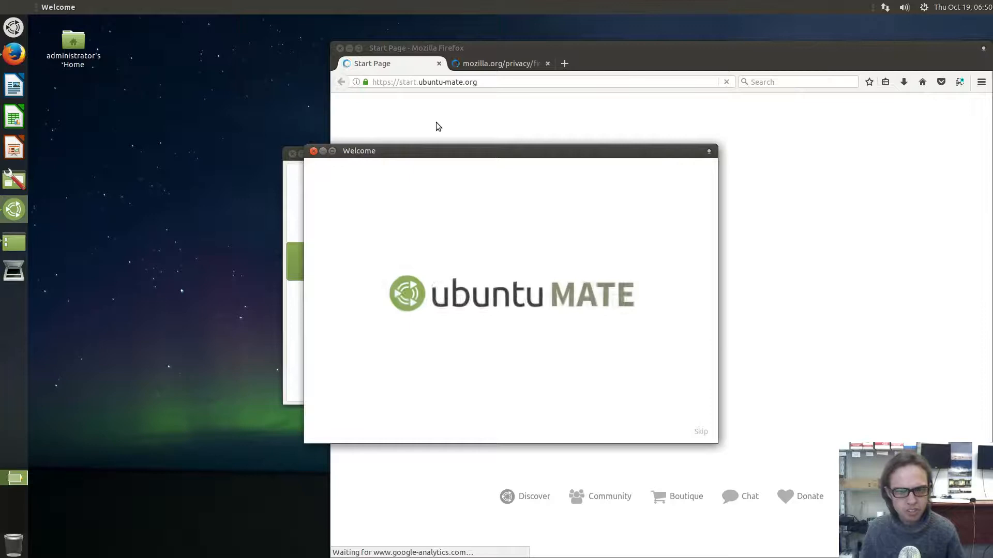
Close the Welcome window and Firefox, confirming closing both tabs
click(314, 152)
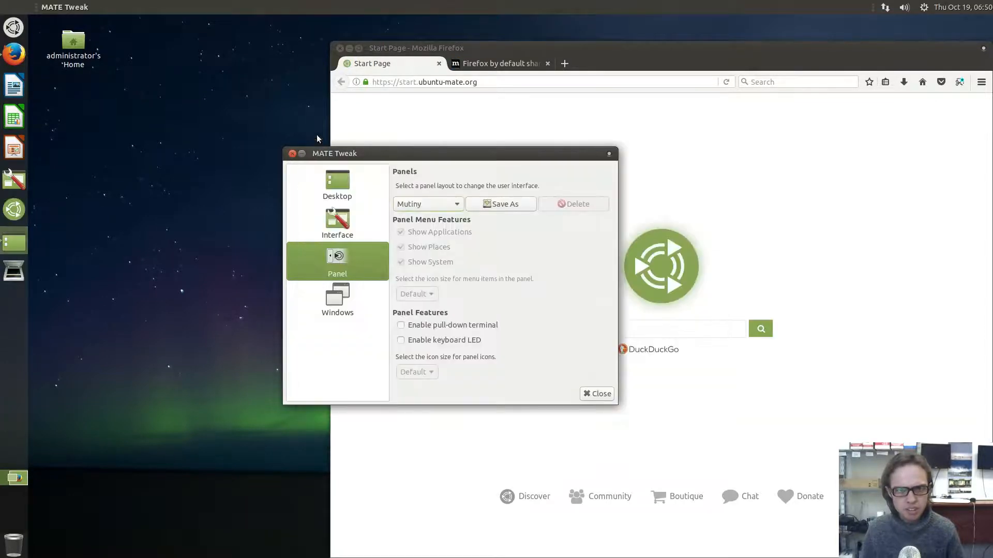
click(340, 48)
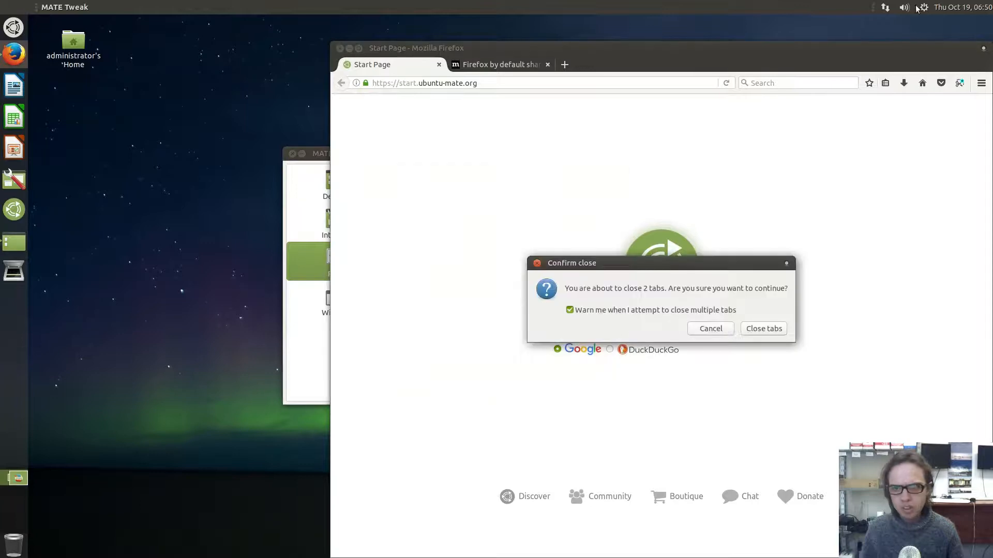
click(770, 327)
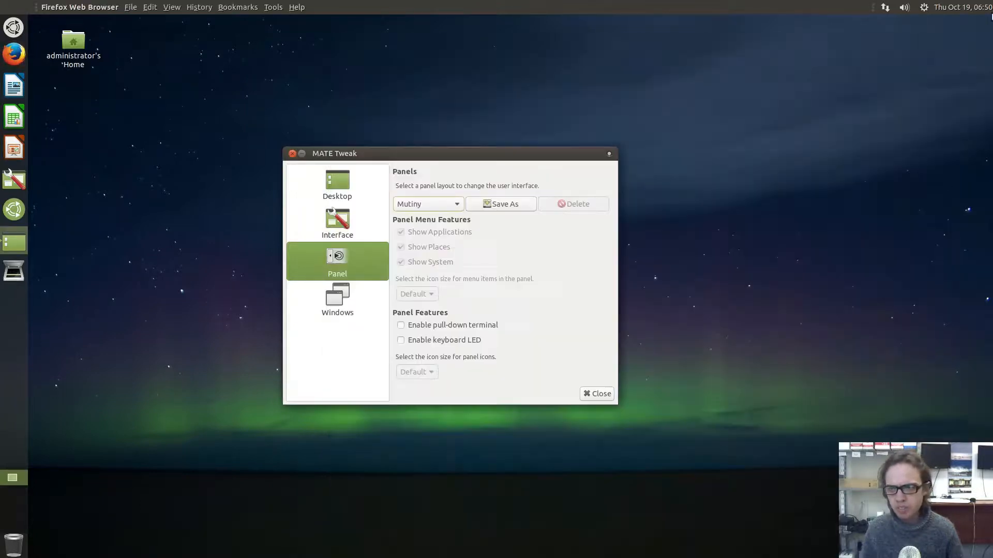
Open and dismiss the system shutdown menu and MATE Tweak's window actions menu
click(924, 9)
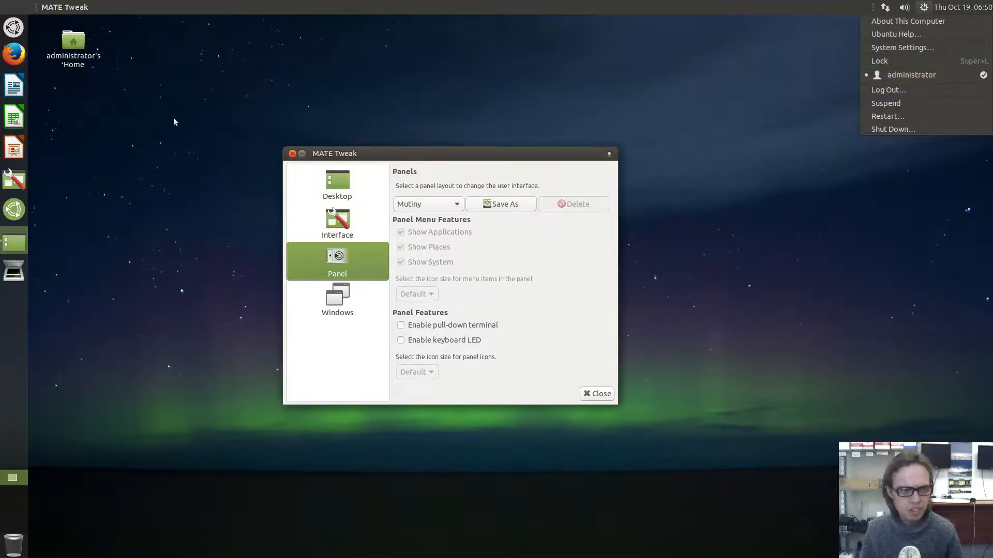
click(63, 9)
click(62, 8)
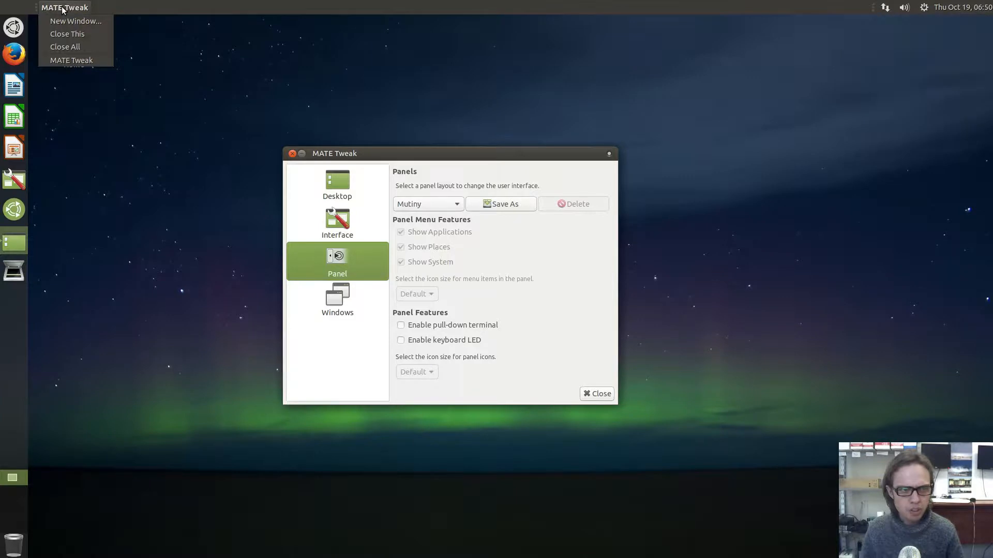
click(62, 9)
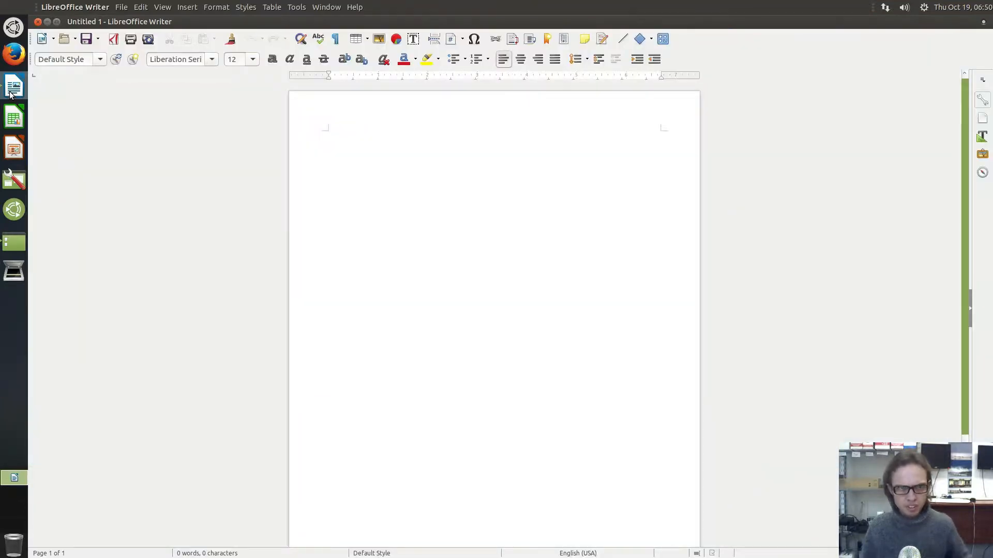
Run Edit » Copy in Writer from the HUD command list
key(alt)
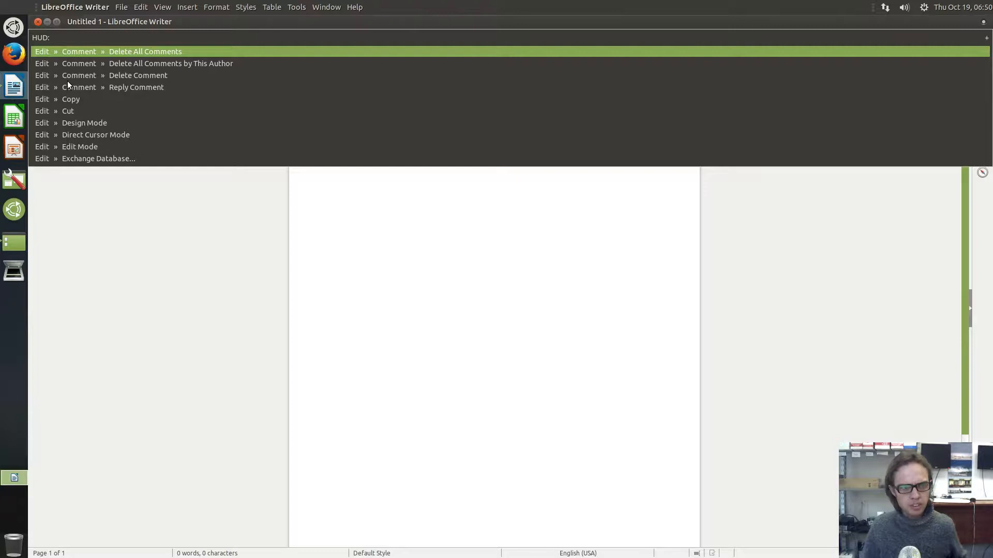
key(Down)
key(Down)
key(Down)
key(Down)
key(Down)
key(Down)
key(Return)
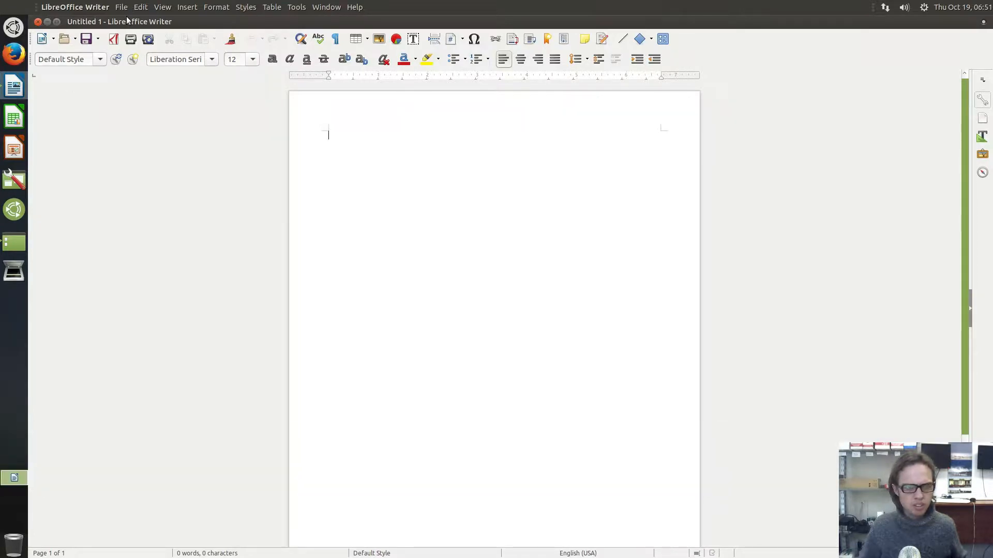
key(alt)
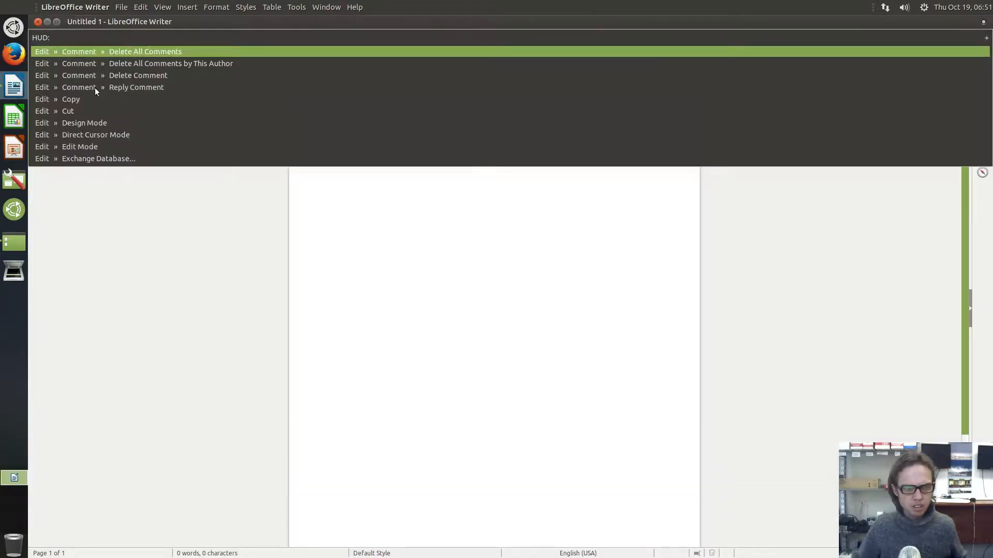
key(Down)
key(Down)
key(Down)
key(Down)
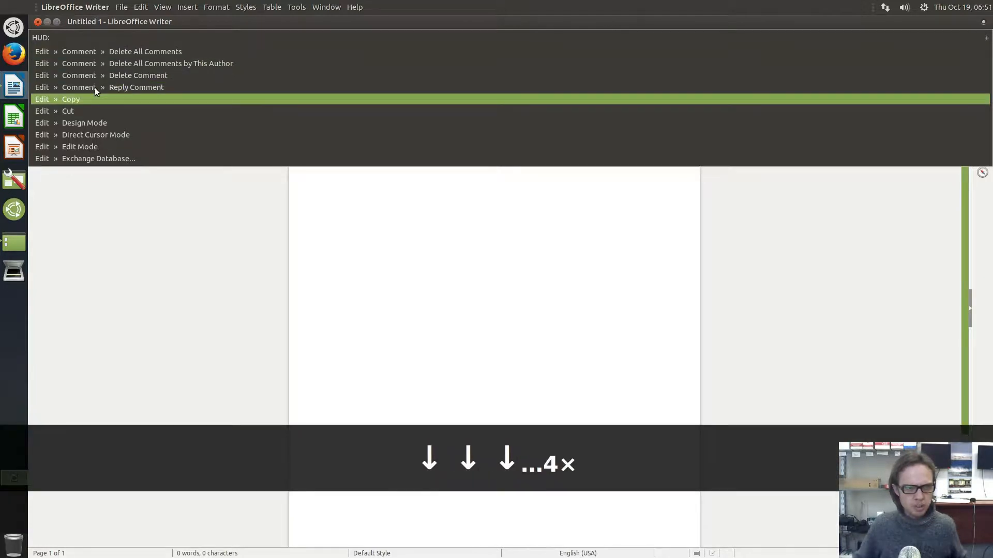
key(Return)
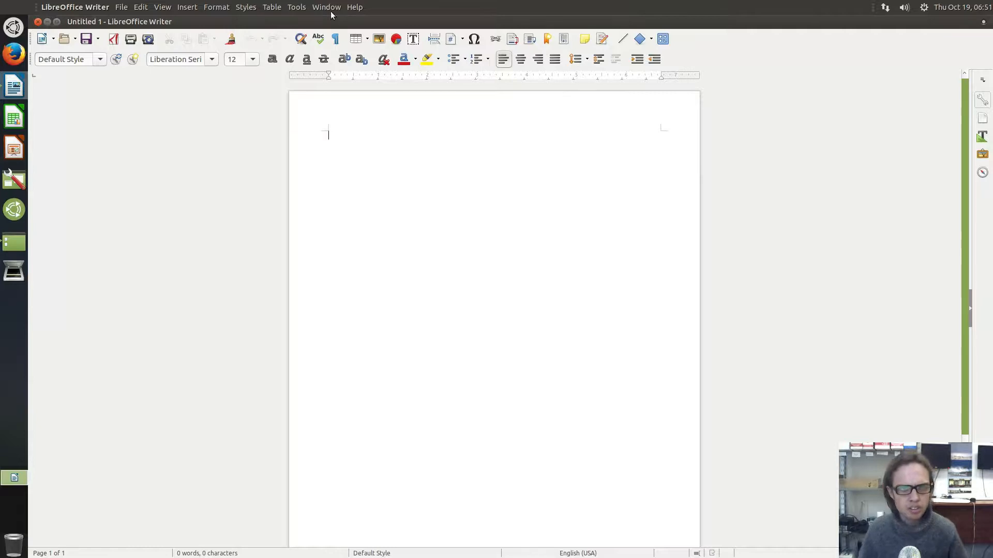
Browse Writer's menu bar, then close the blank Untitled 1 document window
click(349, 10)
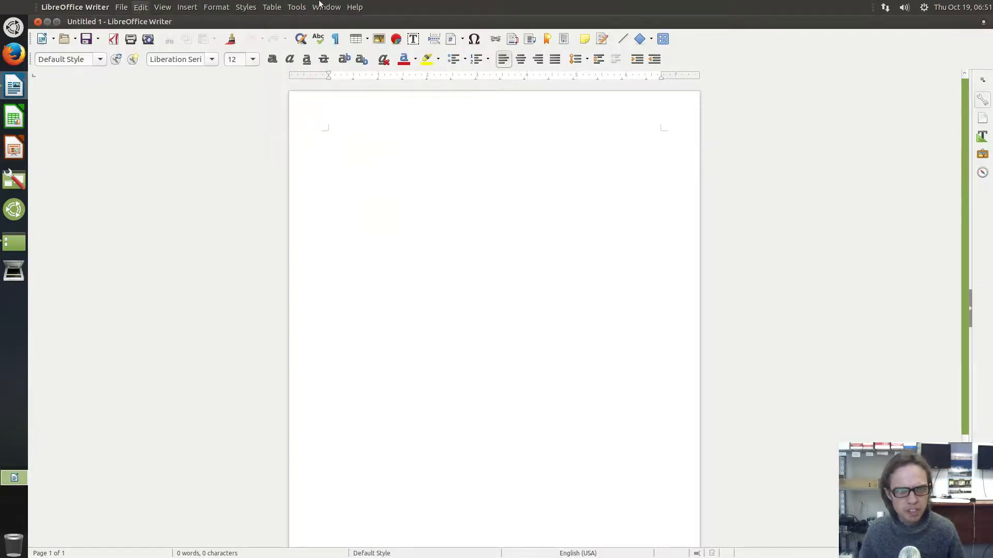
click(74, 9)
click(37, 22)
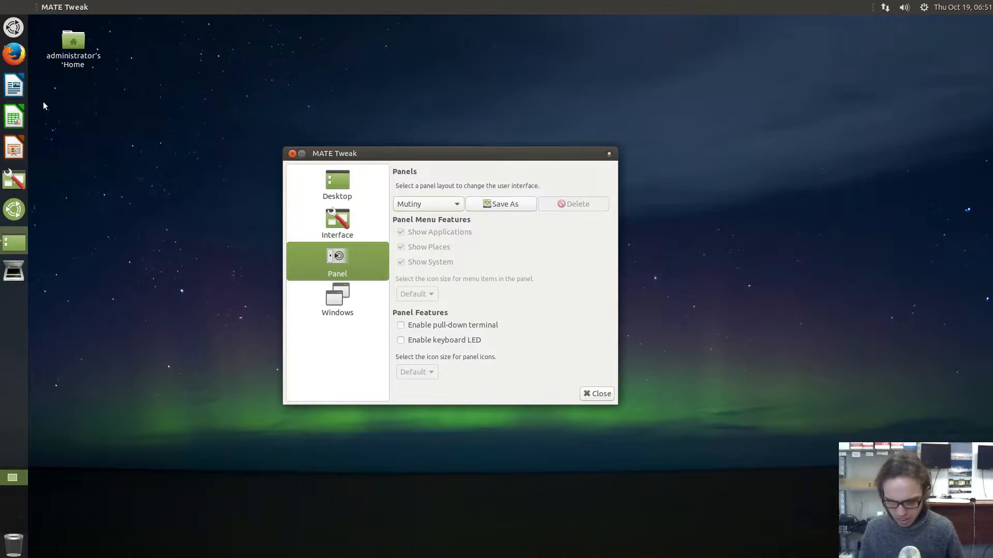
Switch the panel layout to Netbook and confirm the change
click(438, 202)
click(427, 219)
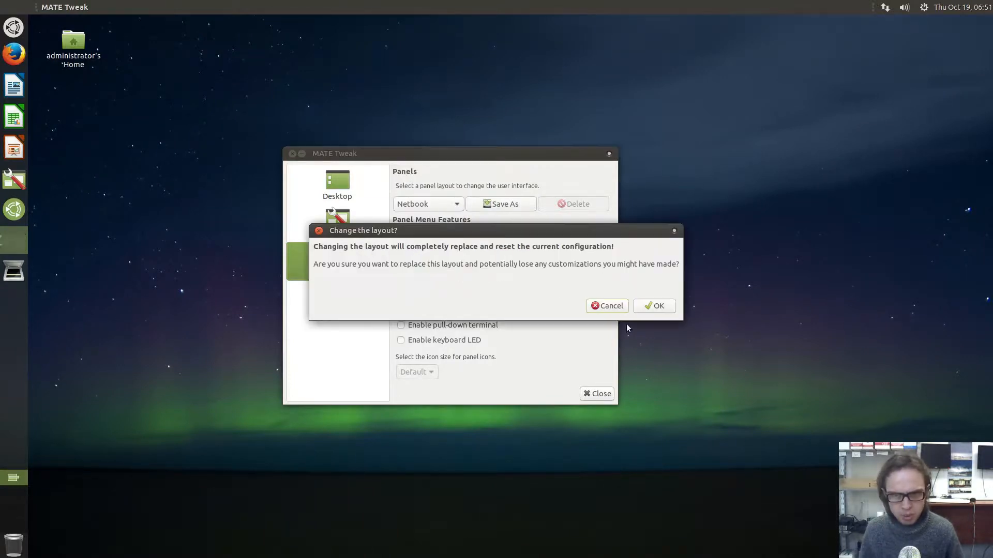
click(648, 305)
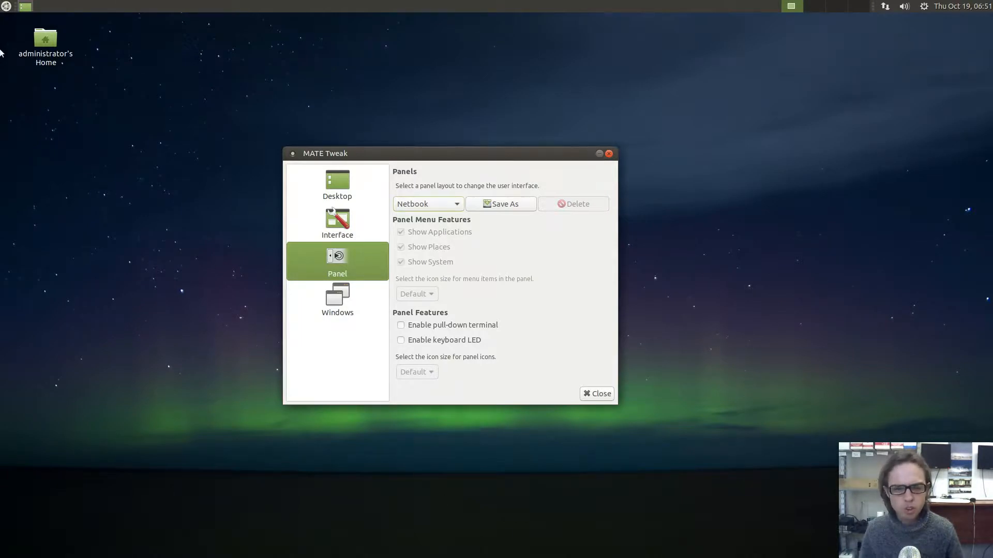
Try the new top panel's applications menu, system session menu and month calendar
click(8, 7)
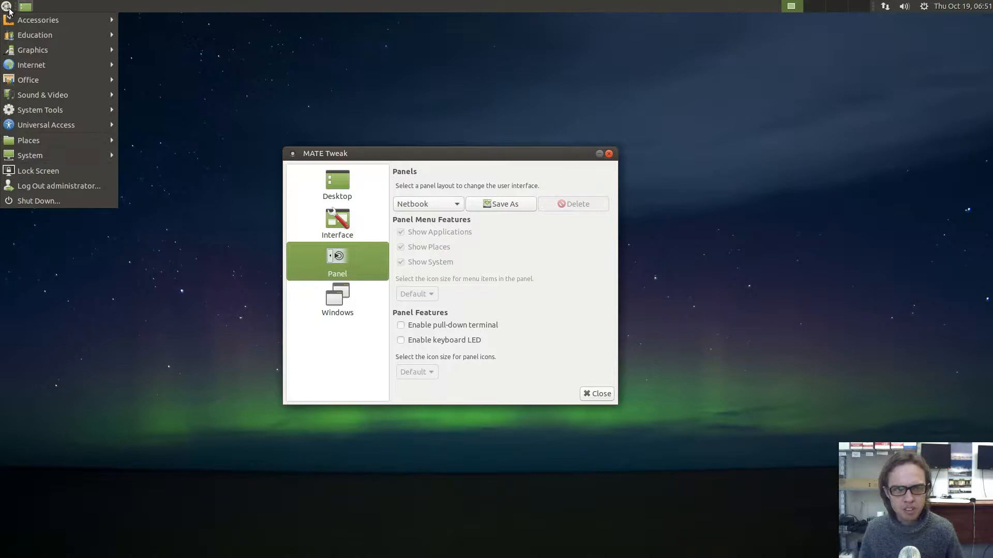
click(7, 7)
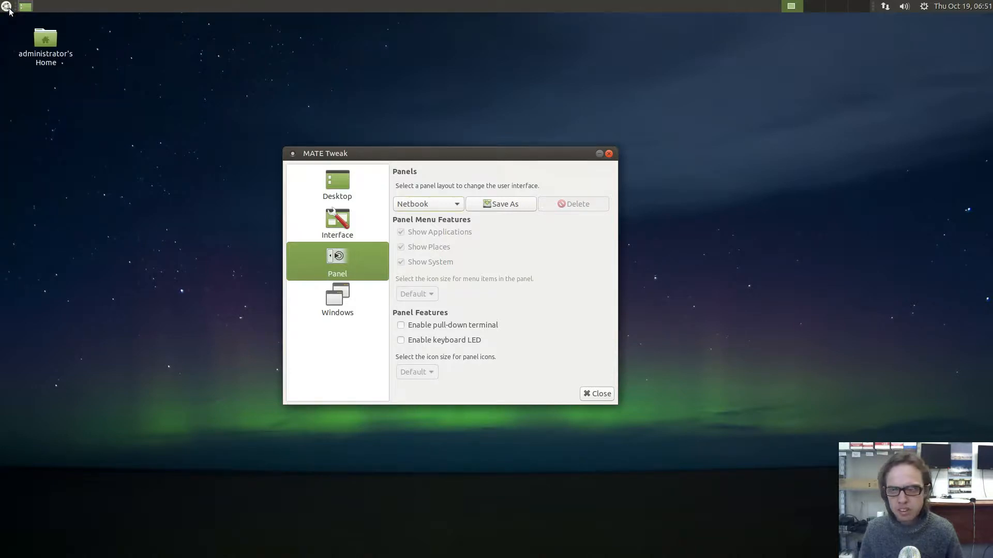
click(8, 7)
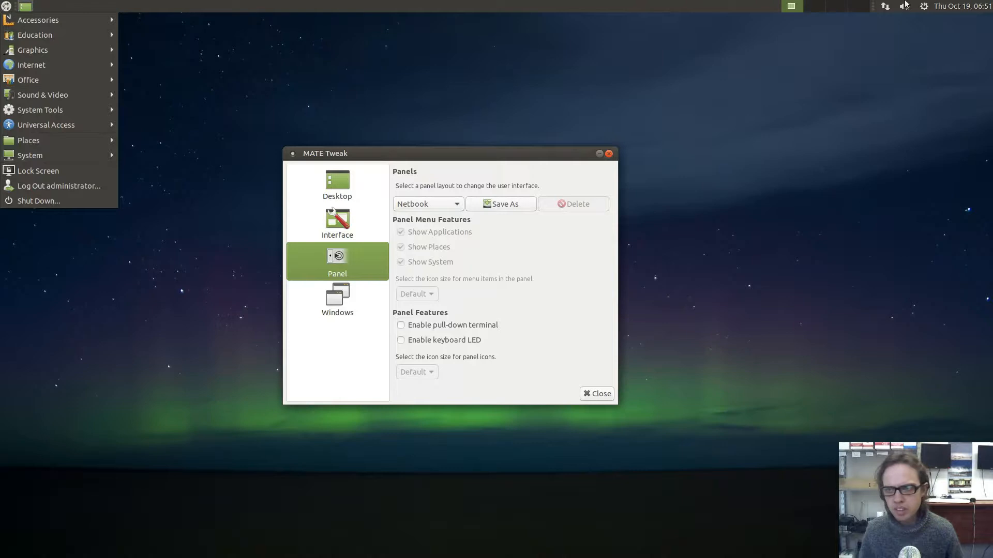
click(923, 6)
click(924, 6)
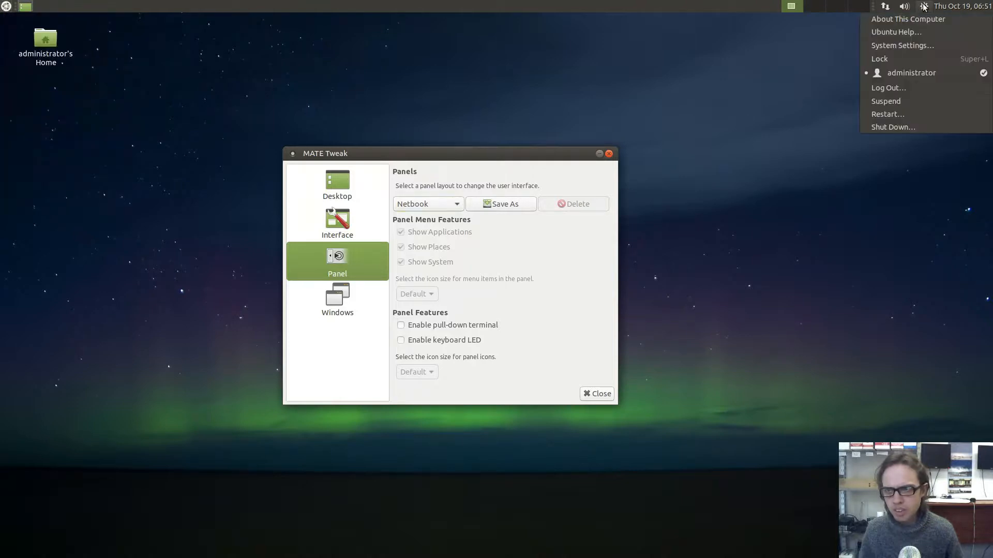
click(924, 6)
click(951, 7)
click(951, 7)
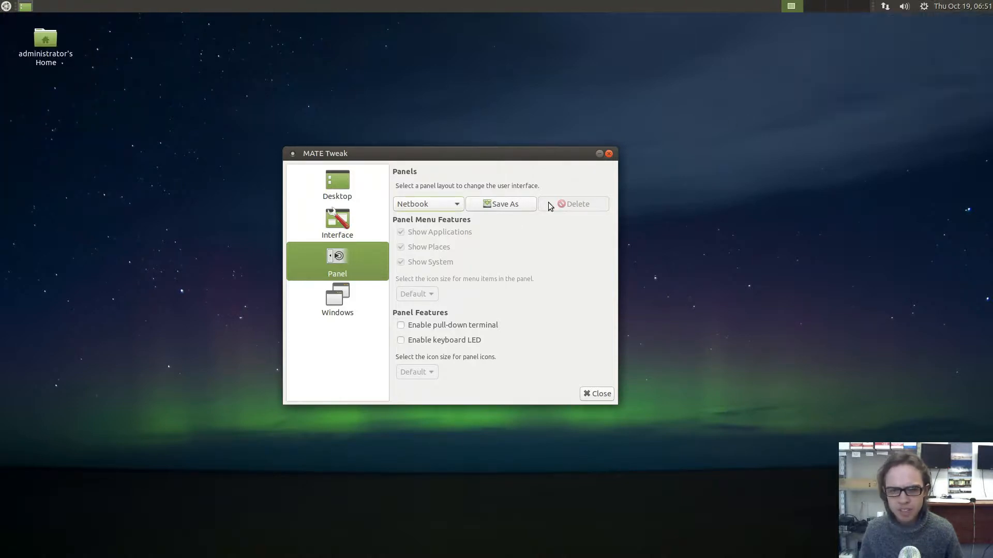
click(425, 204)
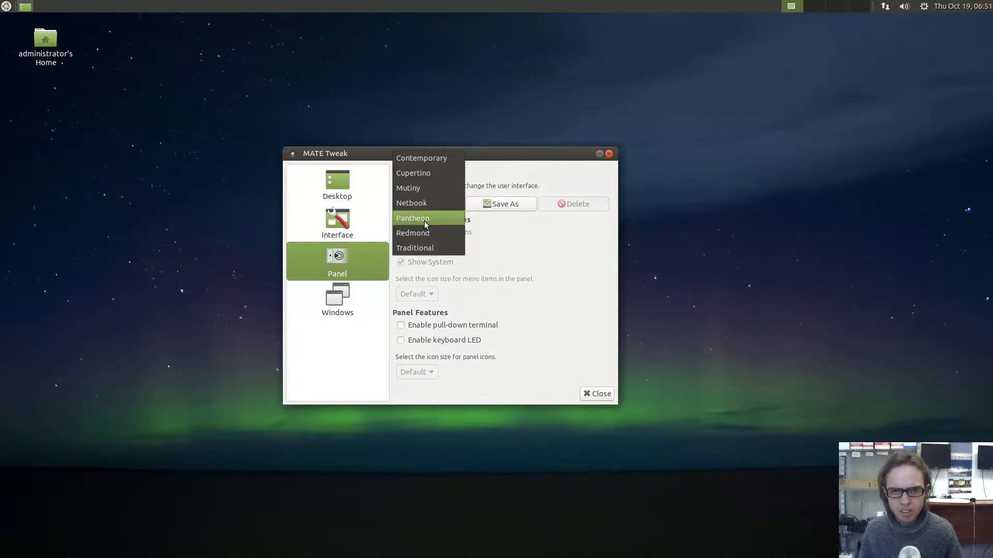
Select Pantheon and confirm, then open and close the top bar's Menu and System menus
click(424, 222)
click(652, 305)
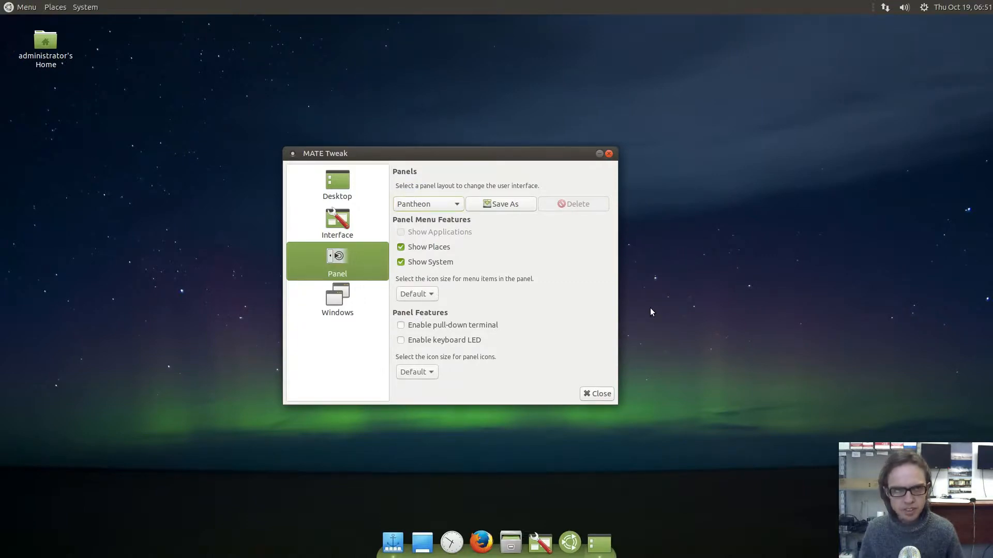
click(27, 8)
click(27, 7)
click(56, 7)
mouse_move(85, 8)
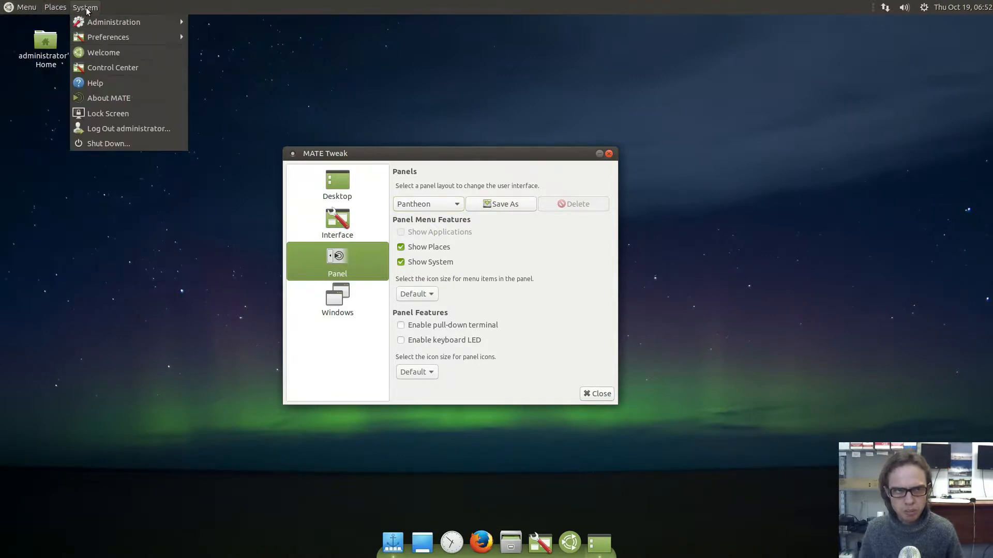
click(141, 368)
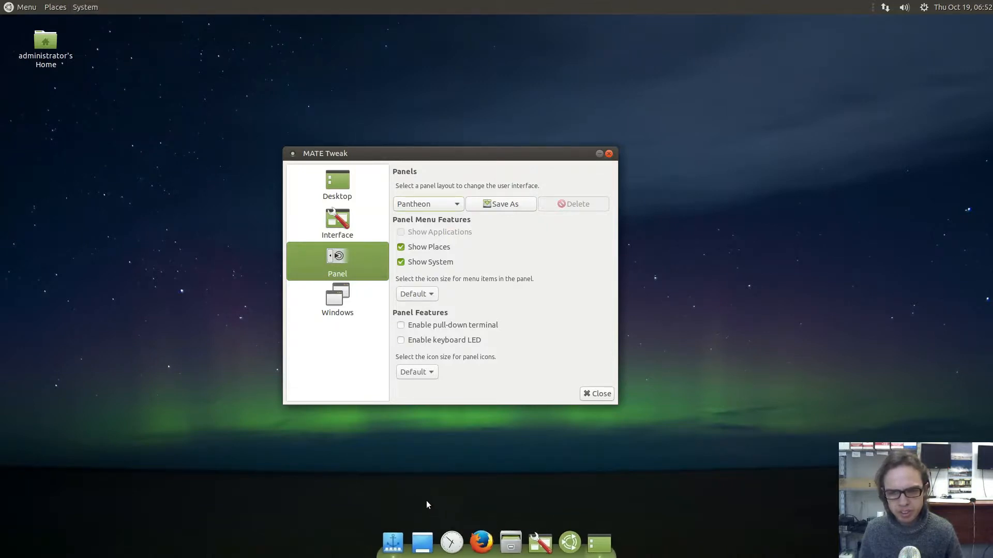
Switch the MATE Tweak panel layout to Redmond
click(437, 202)
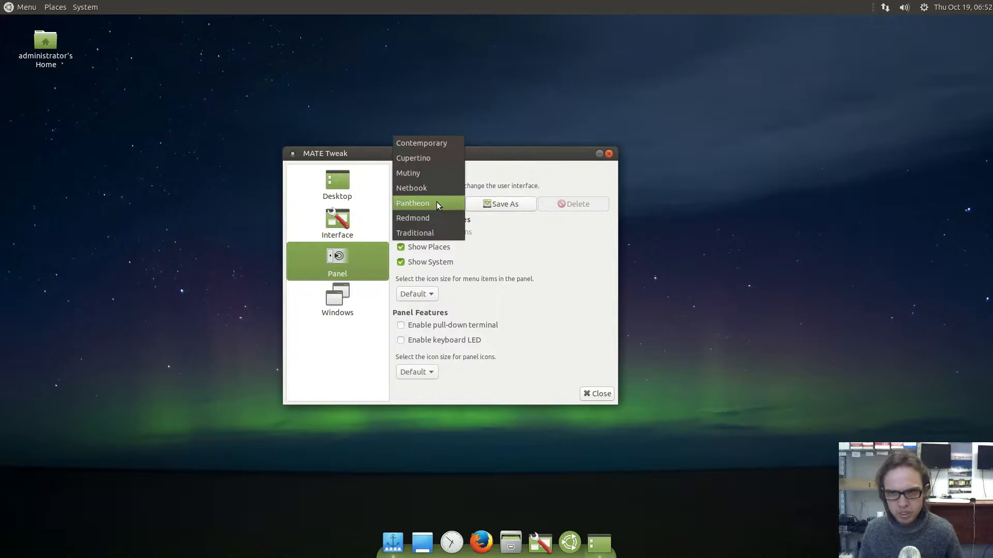
click(439, 216)
click(649, 308)
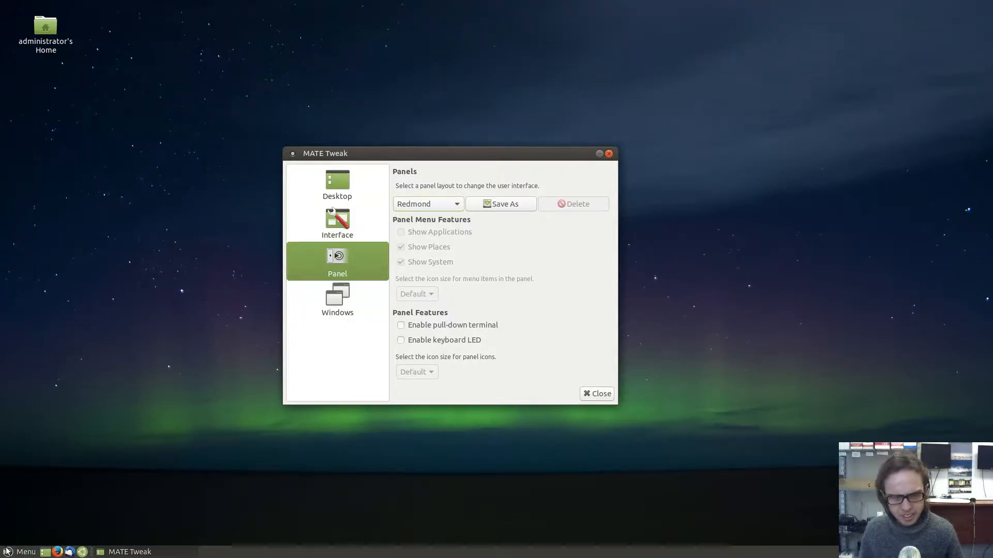
Browse All applications » Office in the new bottom-panel menu
click(6, 551)
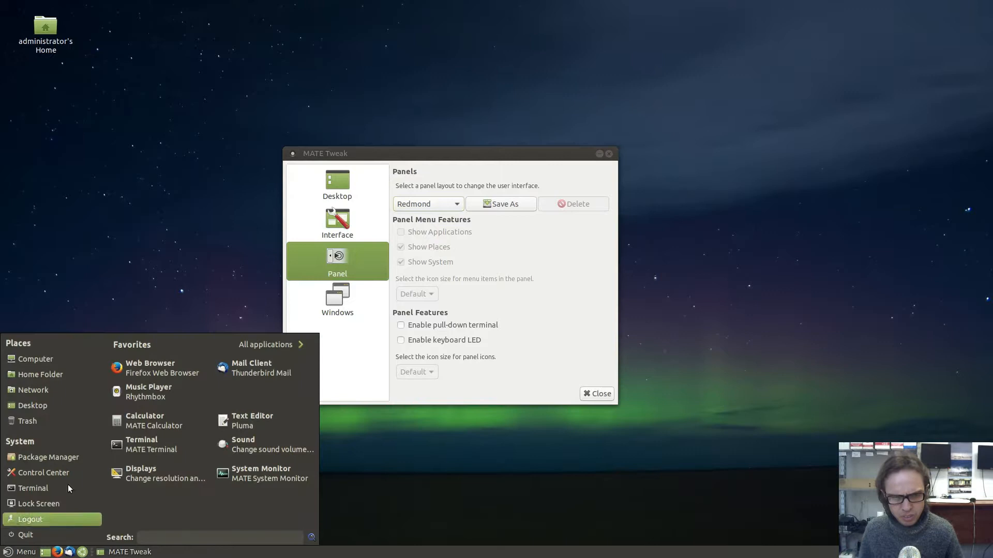
click(245, 349)
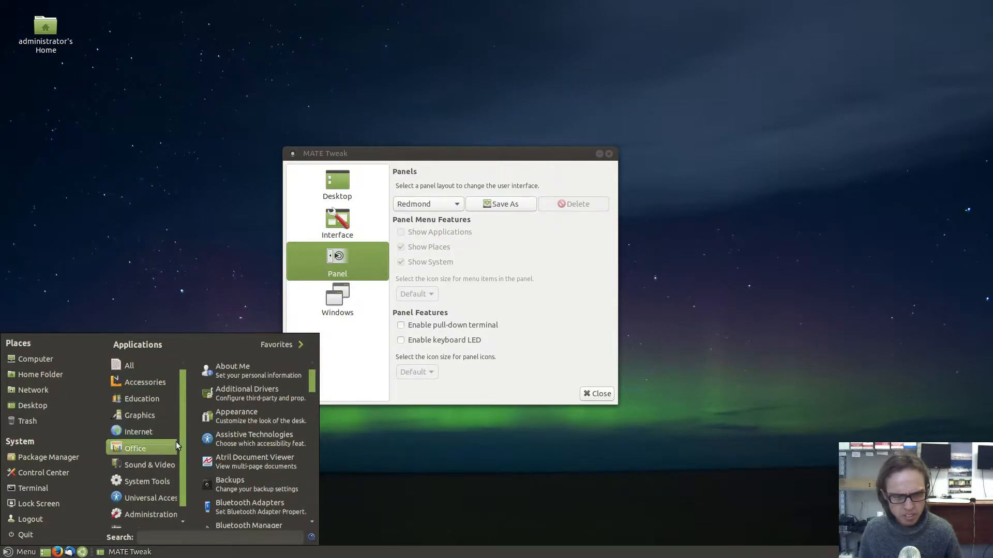
mouse_move(176, 441)
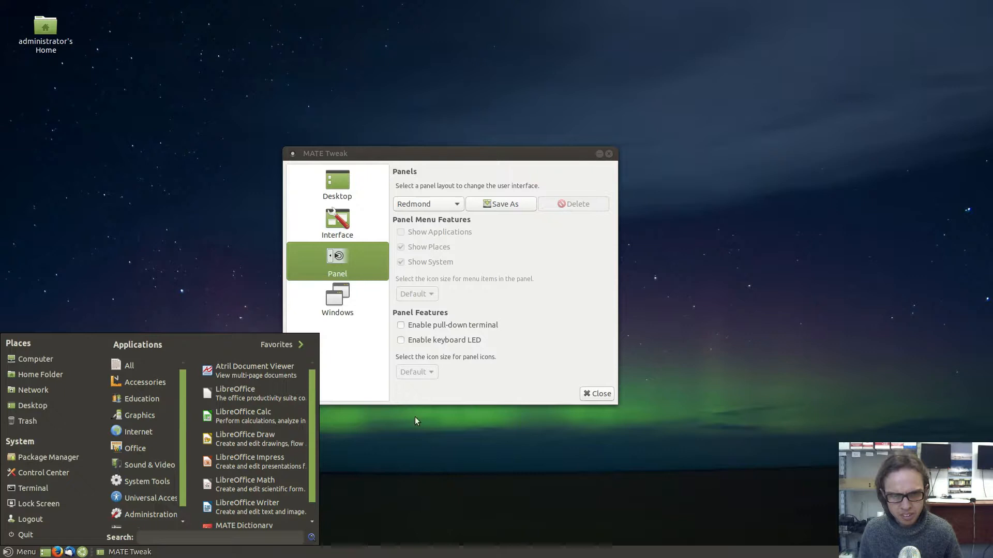
click(444, 204)
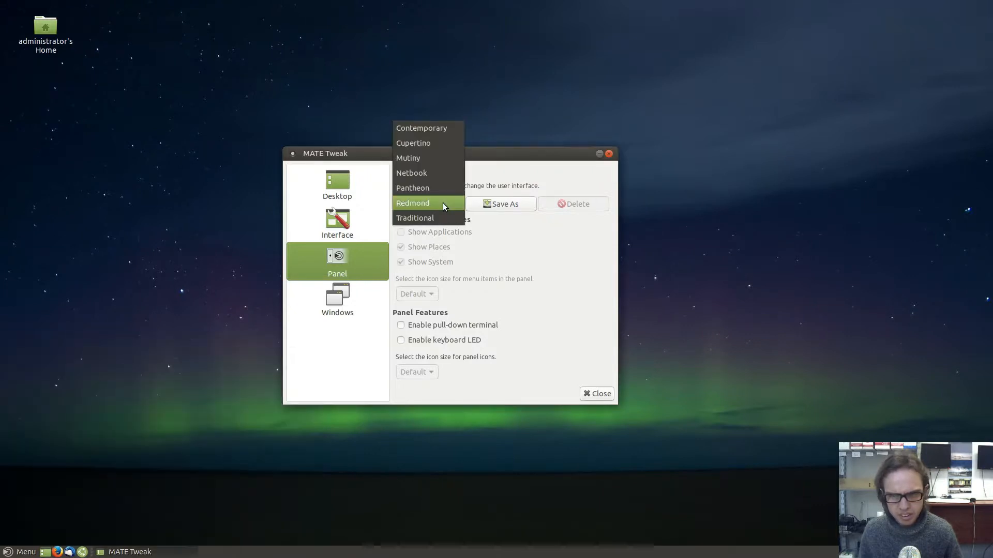
Switch the panel layout back to Traditional
key(Escape)
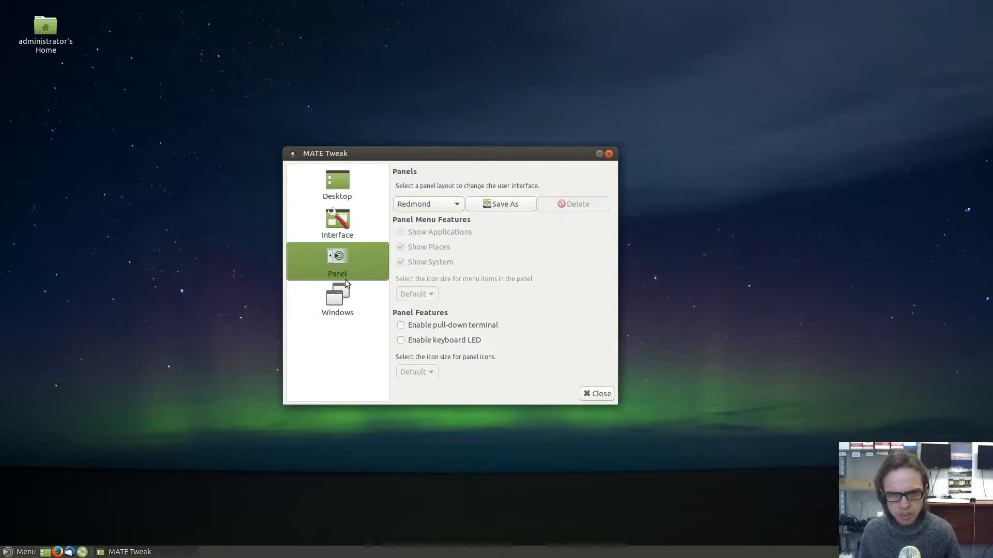
click(433, 204)
click(432, 219)
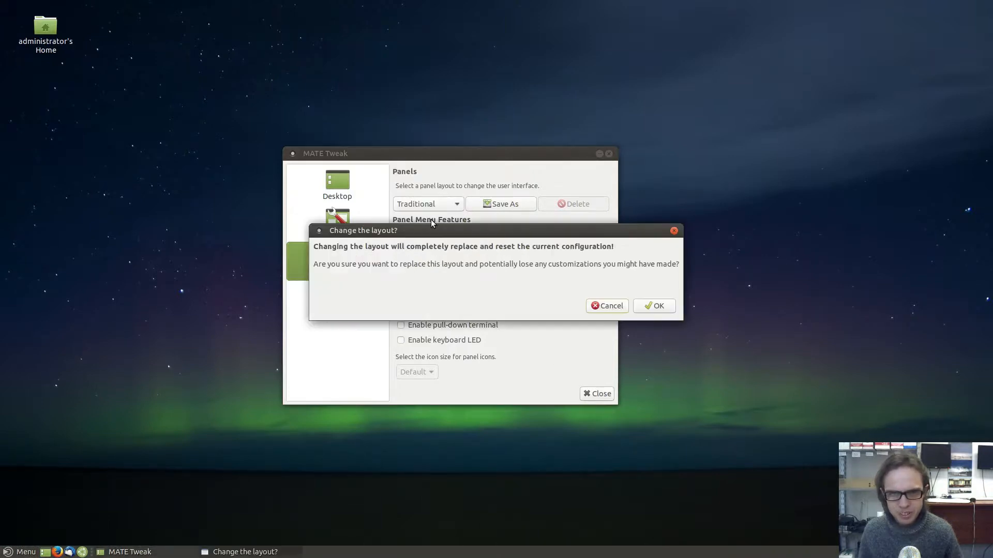
click(664, 308)
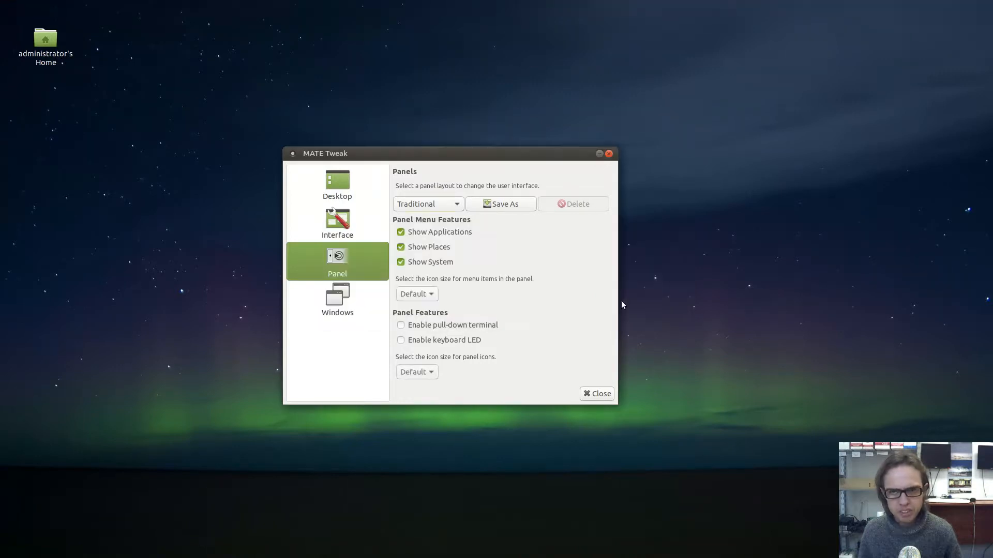
Close MATE Tweak, then bring up the shutdown options and cancel them
click(609, 154)
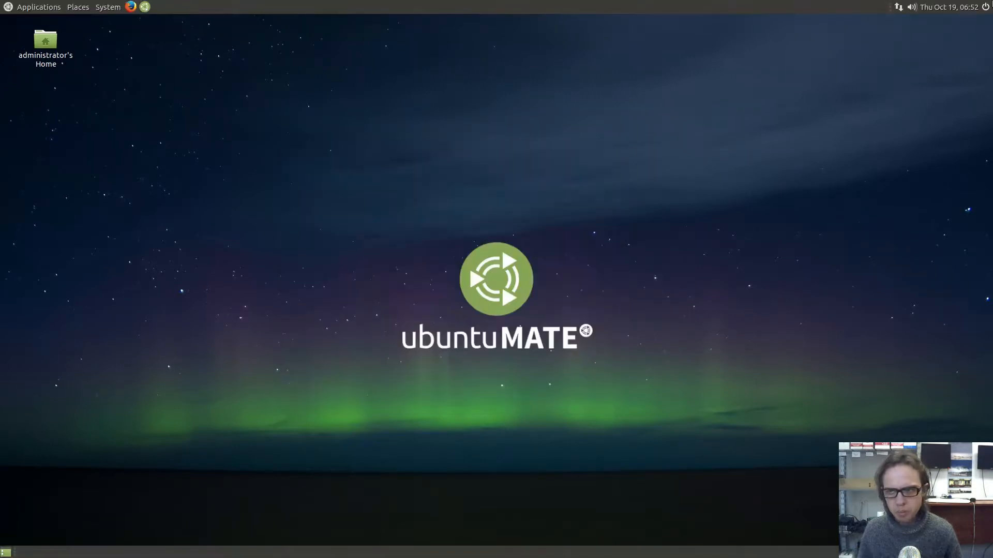
click(986, 8)
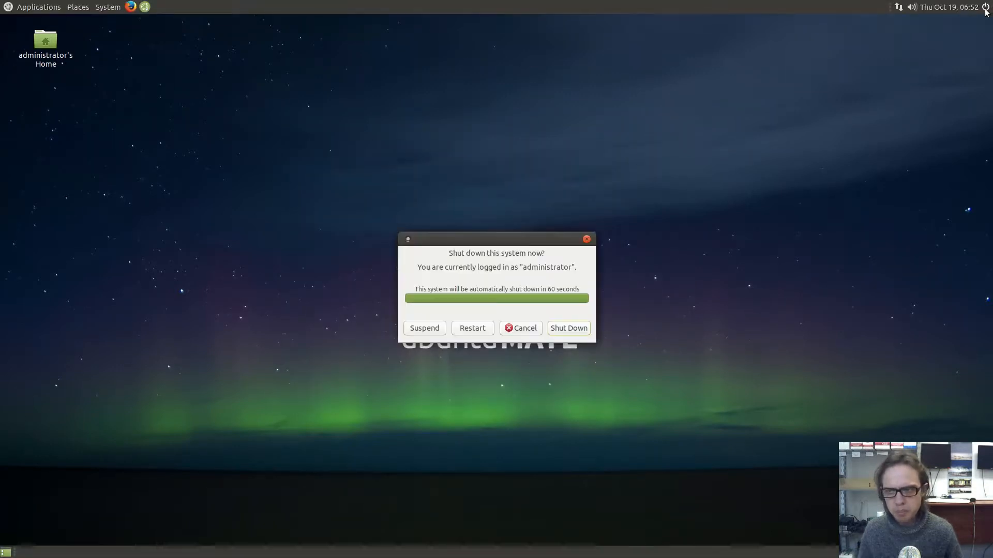
click(587, 239)
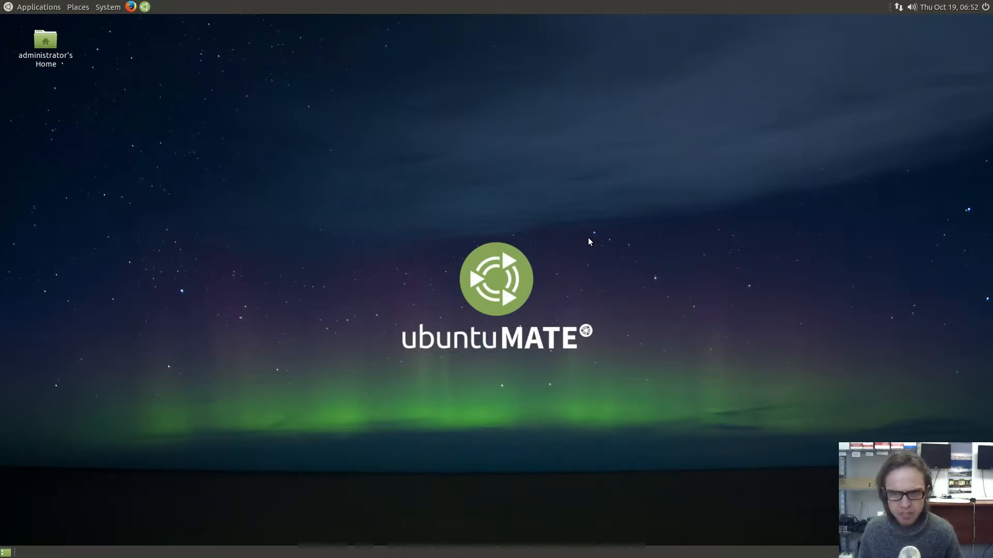
Use Change Desktop Background to pick the grey circles wallpaper, then close Appearance Preferences
right_click(427, 192)
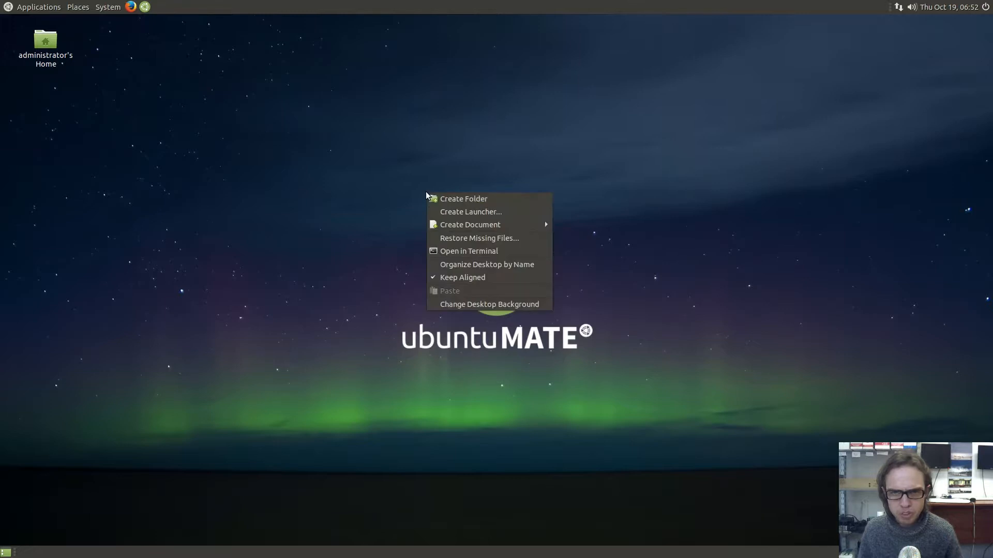
click(450, 304)
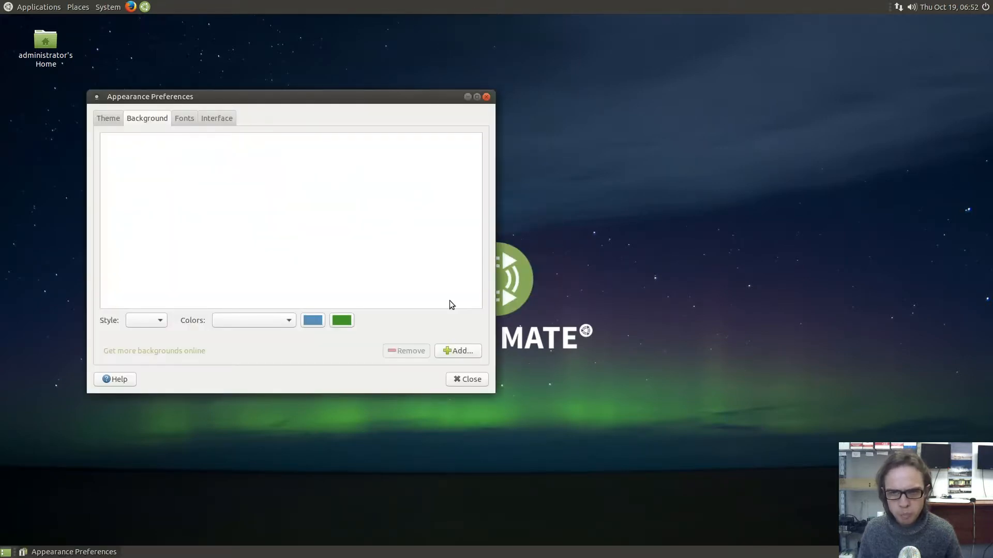
click(478, 98)
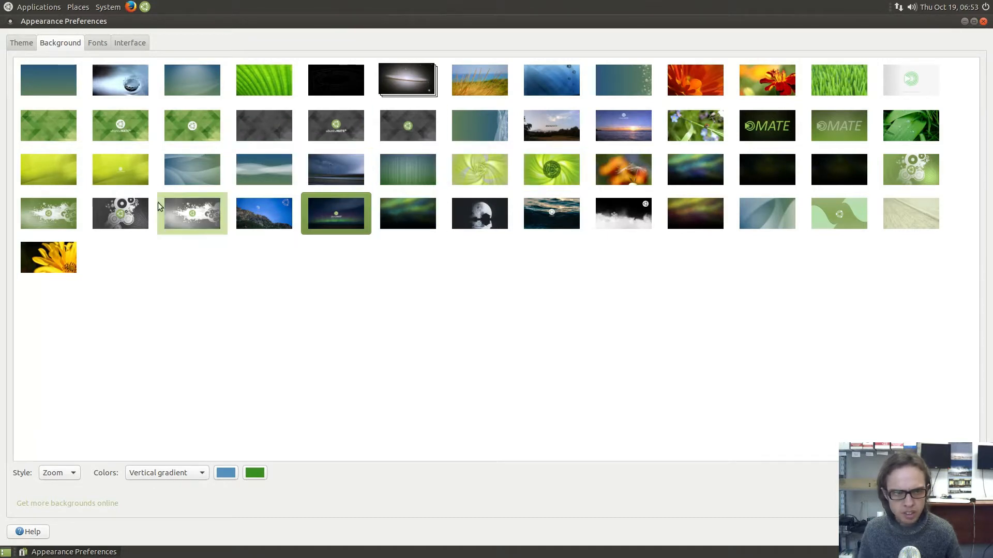
click(109, 222)
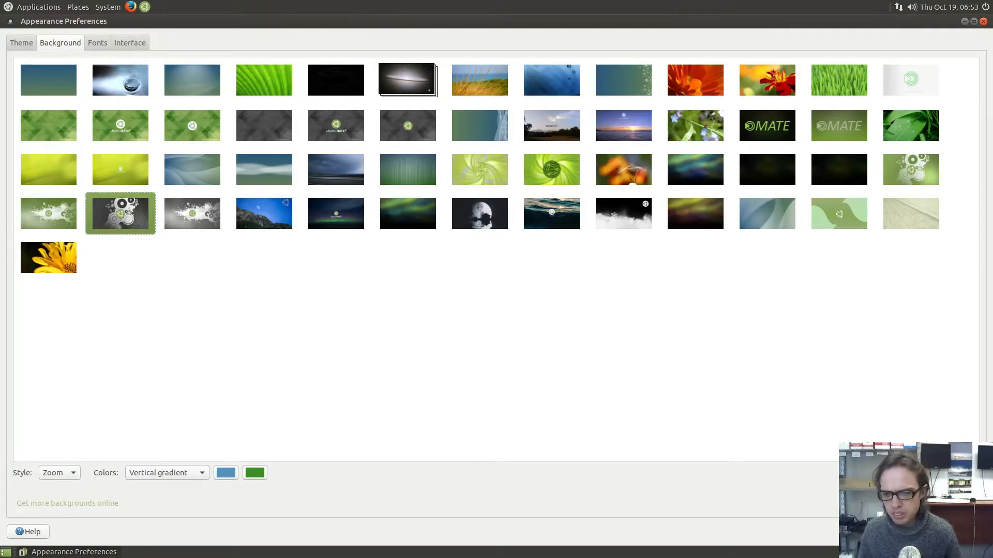
click(965, 532)
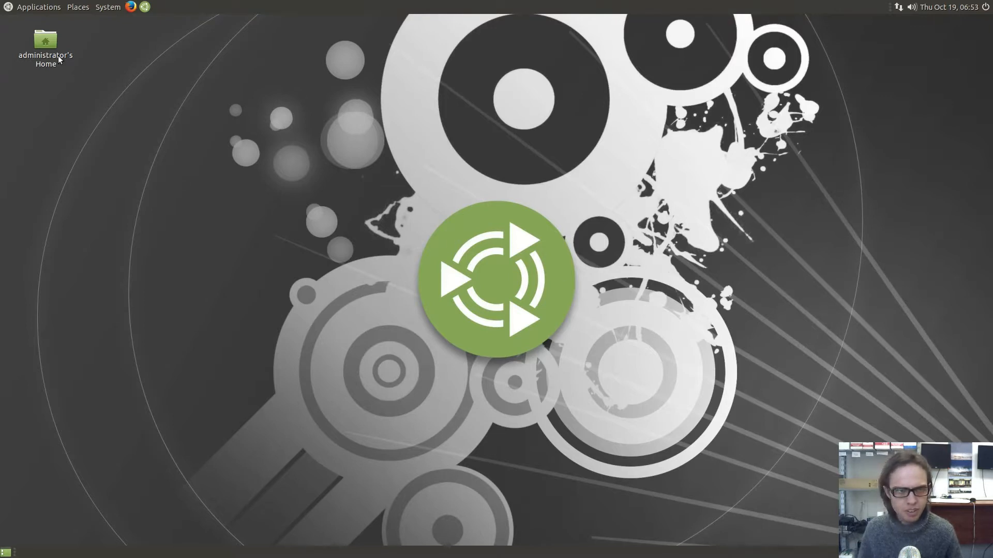
Open the Home folder and load all eight folders into the bulk Rename tool
double_click(46, 51)
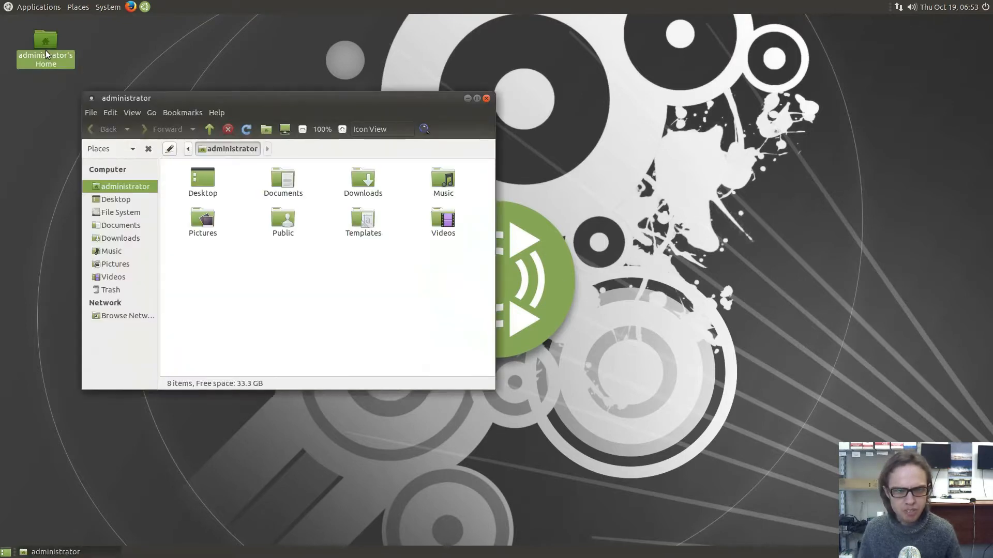
drag(187, 265, 467, 178)
right_click(448, 183)
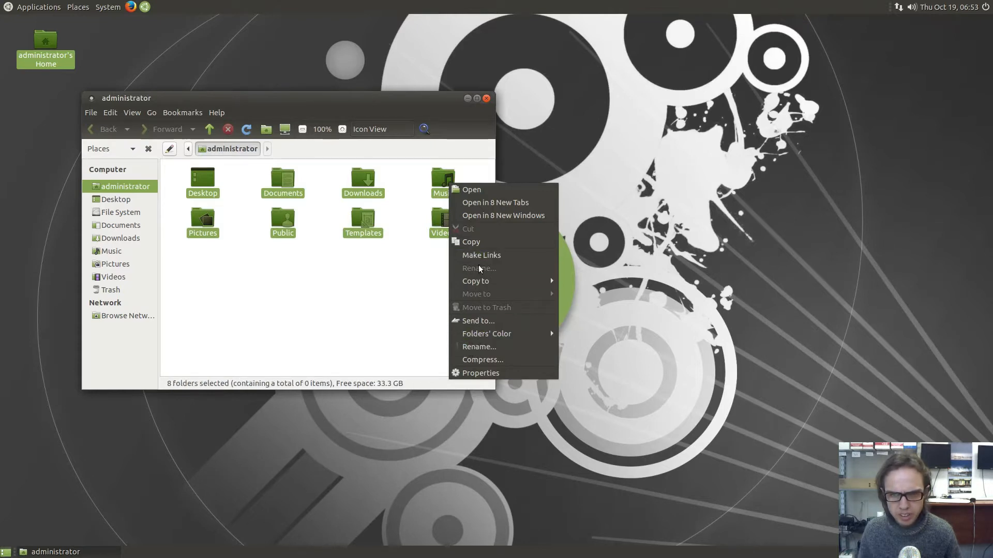
click(487, 347)
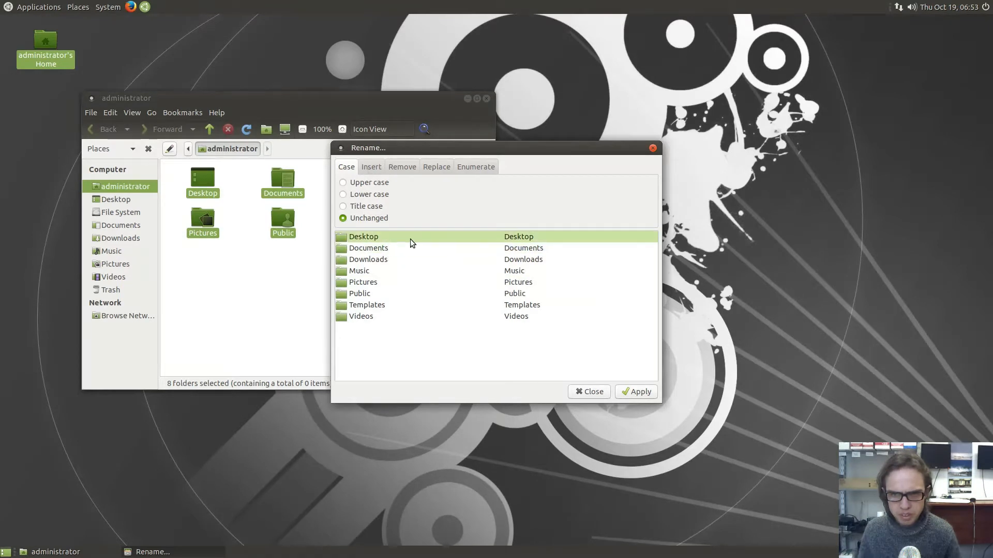
Try Title case and view the insert, remove, replace and numbering options, then close without renaming
click(364, 208)
click(374, 167)
click(399, 167)
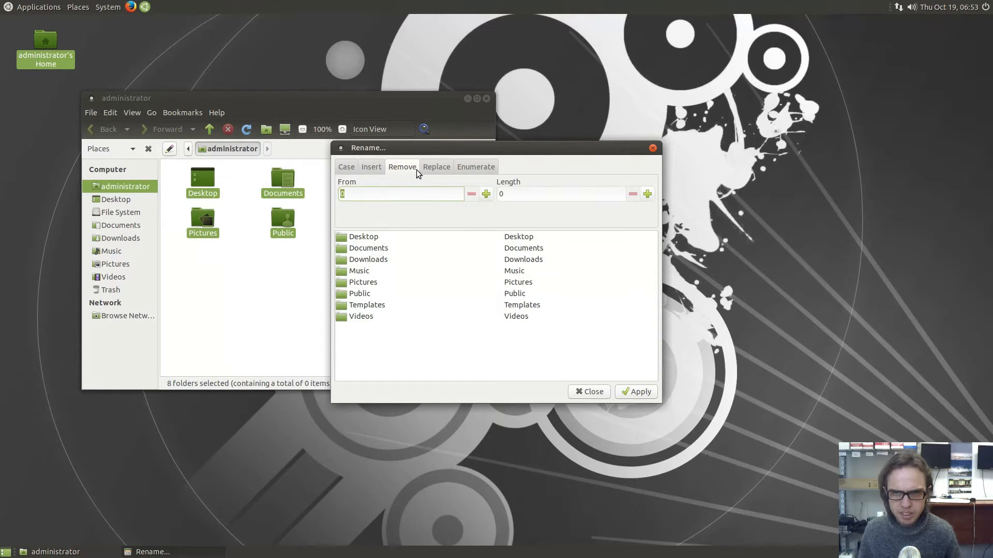
click(427, 168)
click(475, 167)
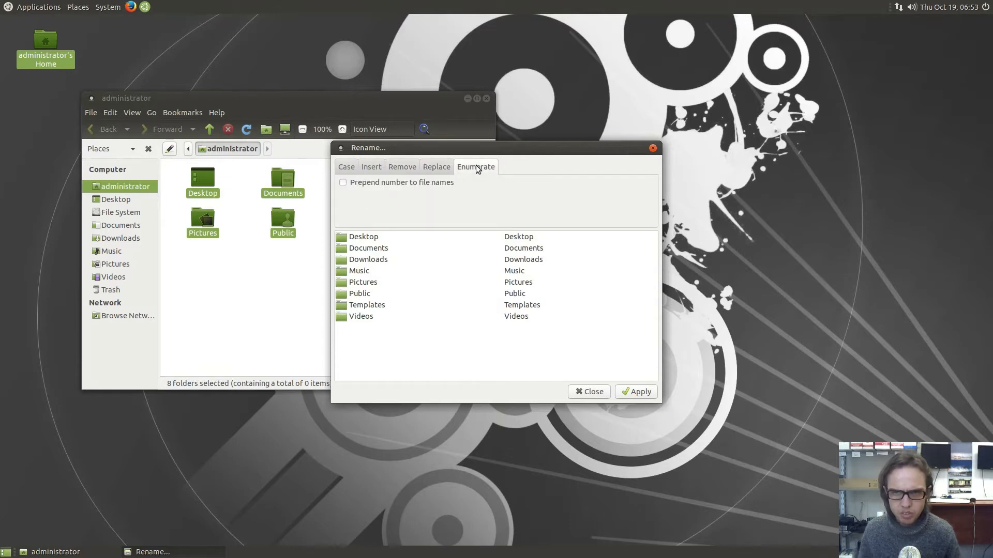
click(654, 149)
right_click(352, 237)
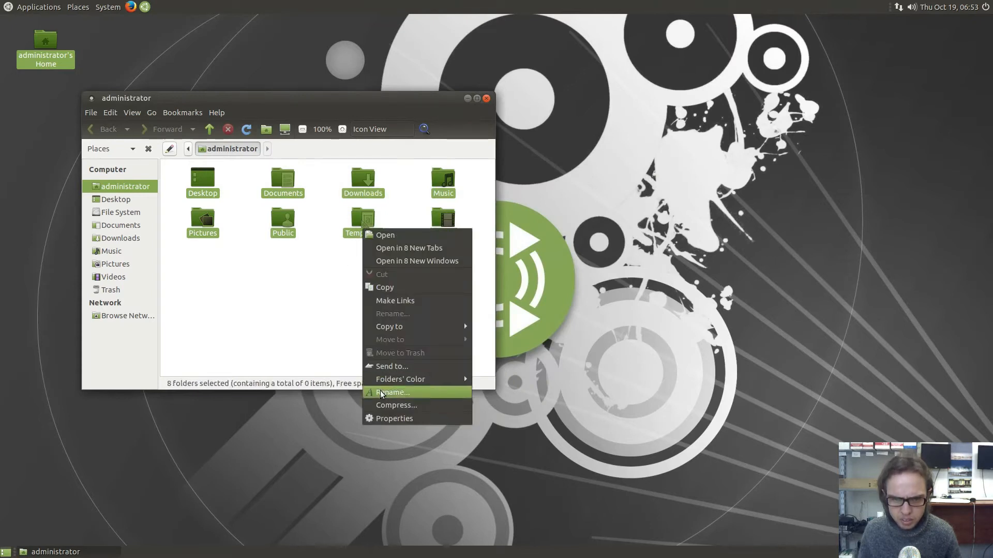
click(385, 403)
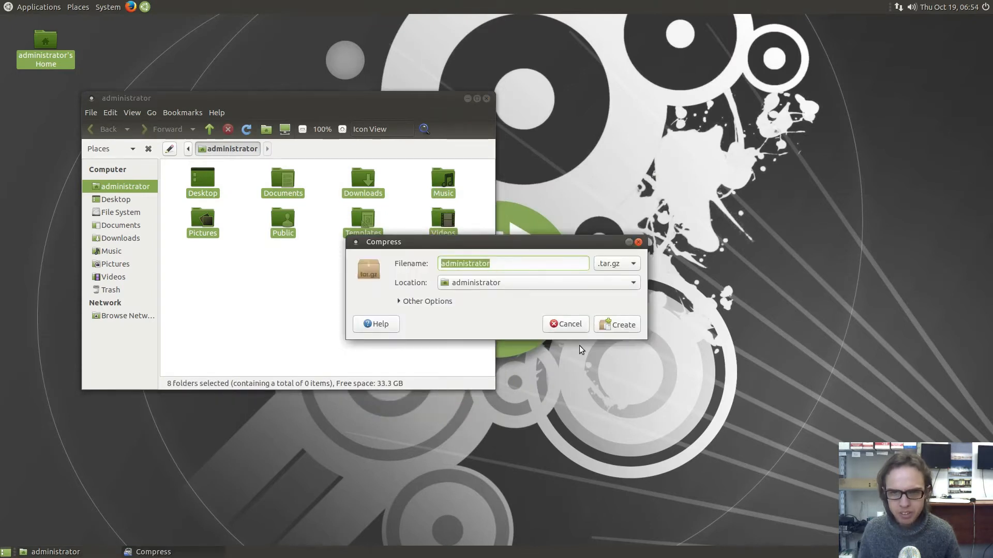
click(640, 242)
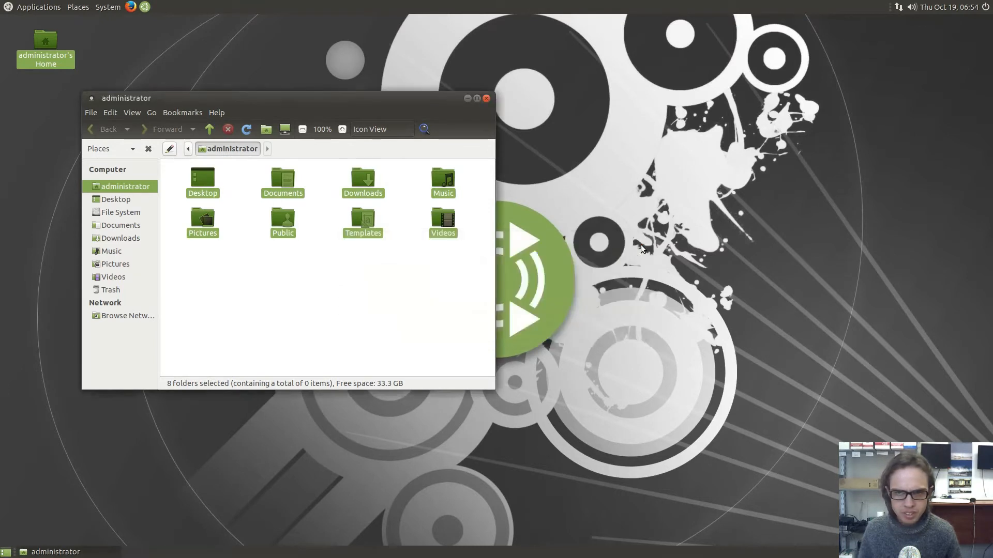
click(486, 100)
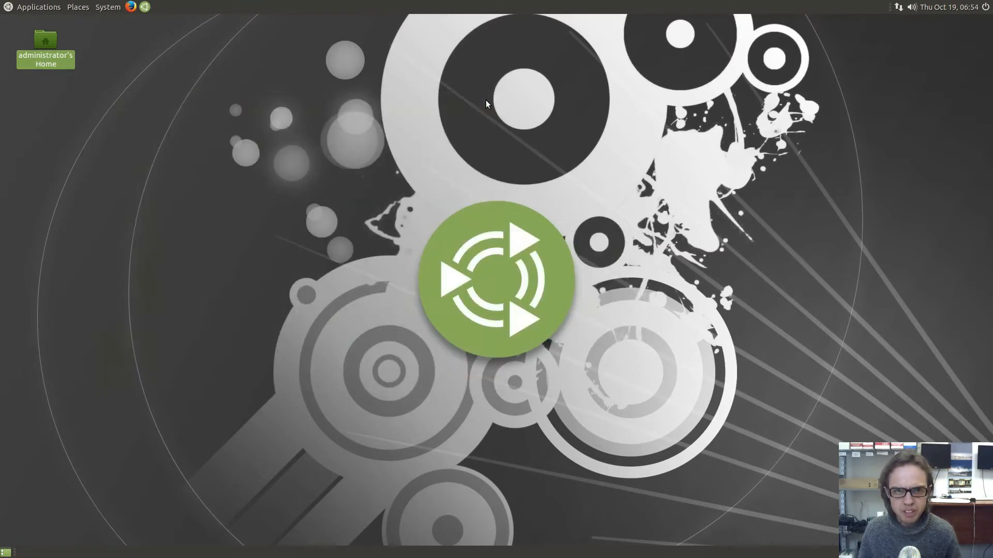
double_click(38, 65)
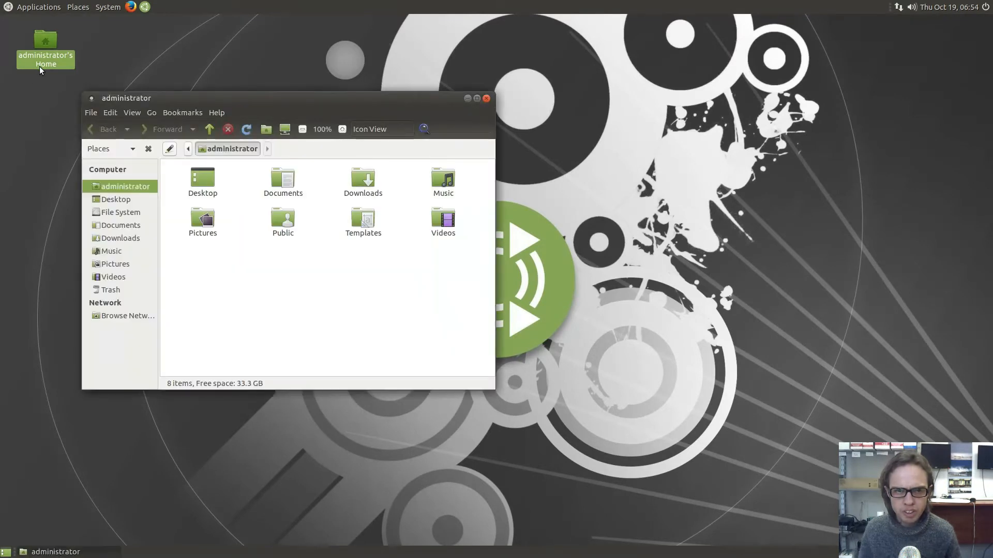
right_click(196, 229)
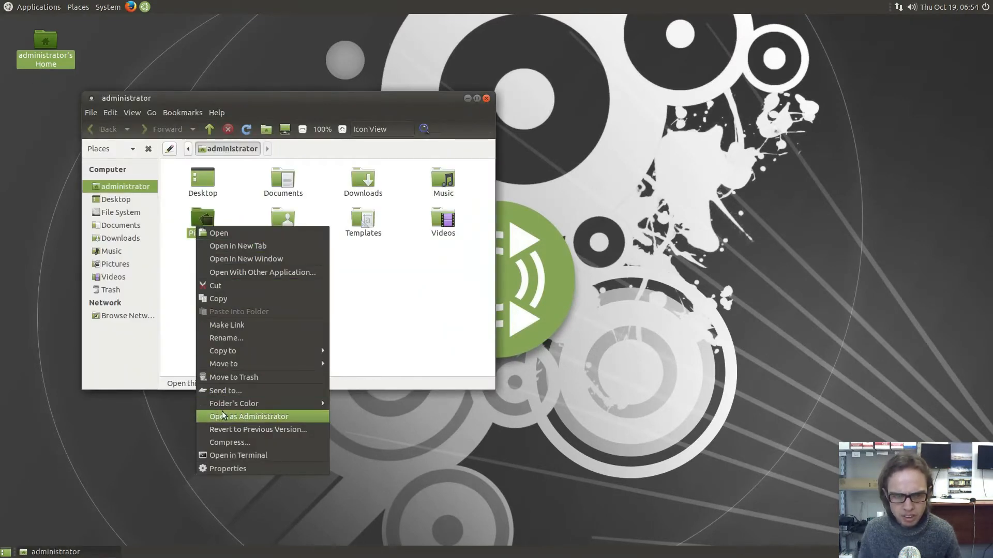
mouse_move(308, 409)
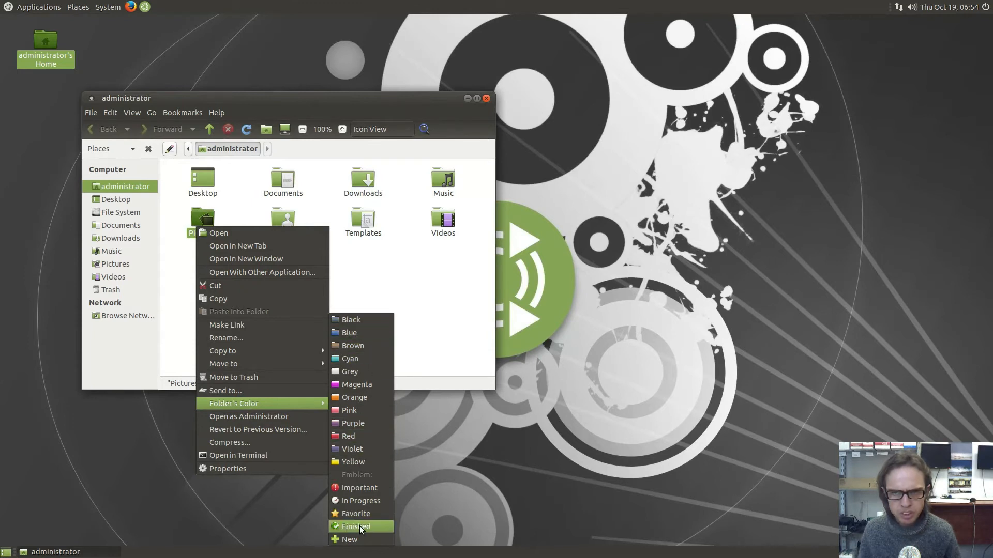
click(473, 500)
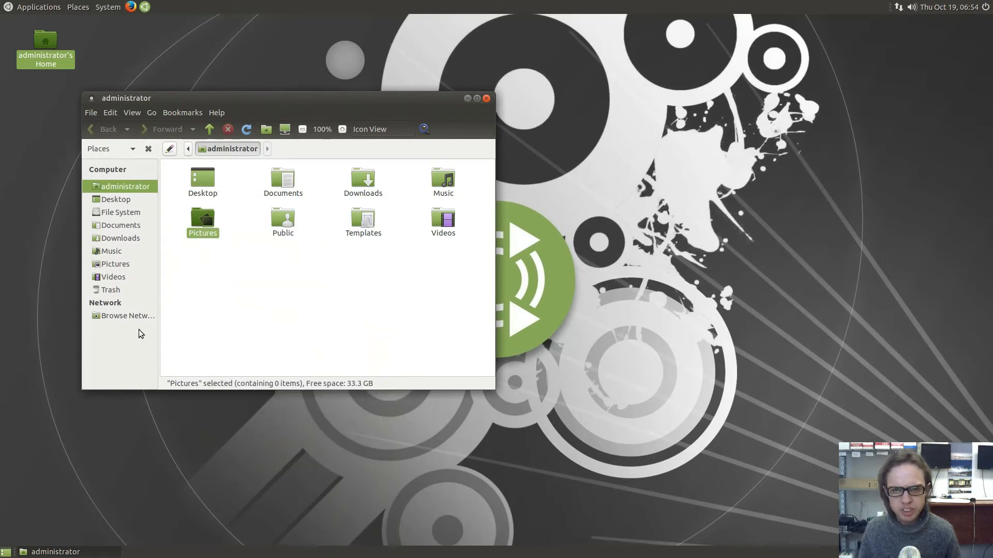